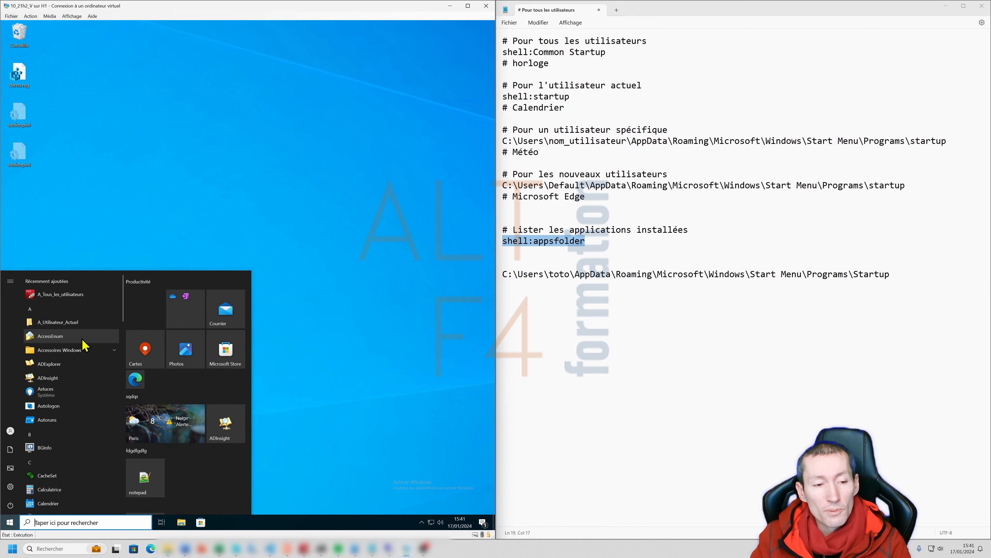
# - Browse the Start menu's All apps list, then close the Start menu and return to the notes
pyautogui.scroll(-3, 78, 349)
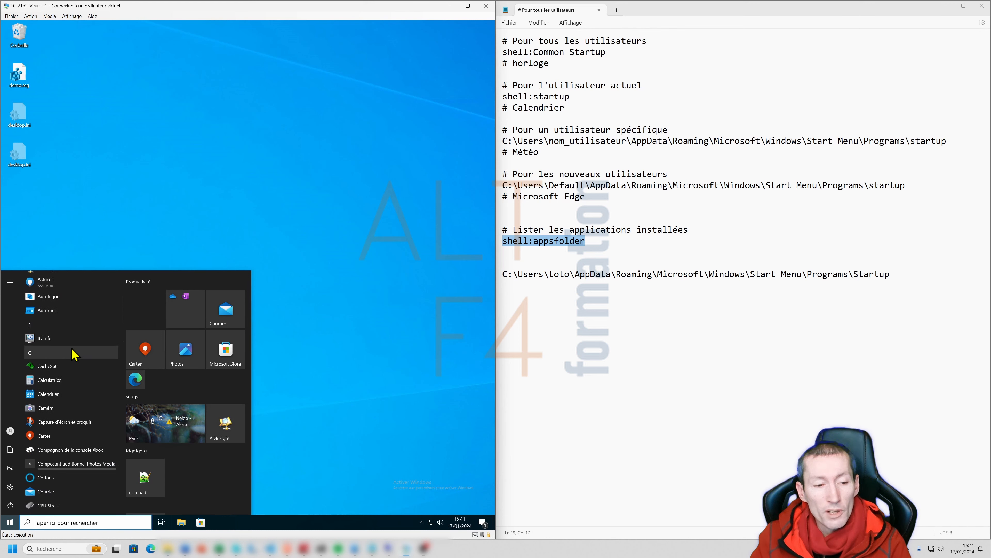
pyautogui.scroll(-3, 59, 389)
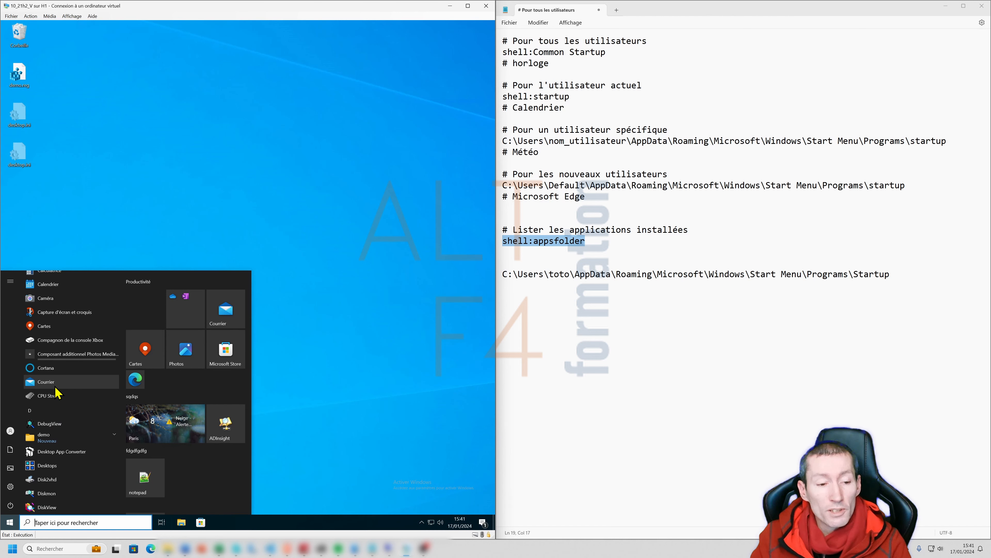
pyautogui.click(332, 243)
pyautogui.click(625, 74)
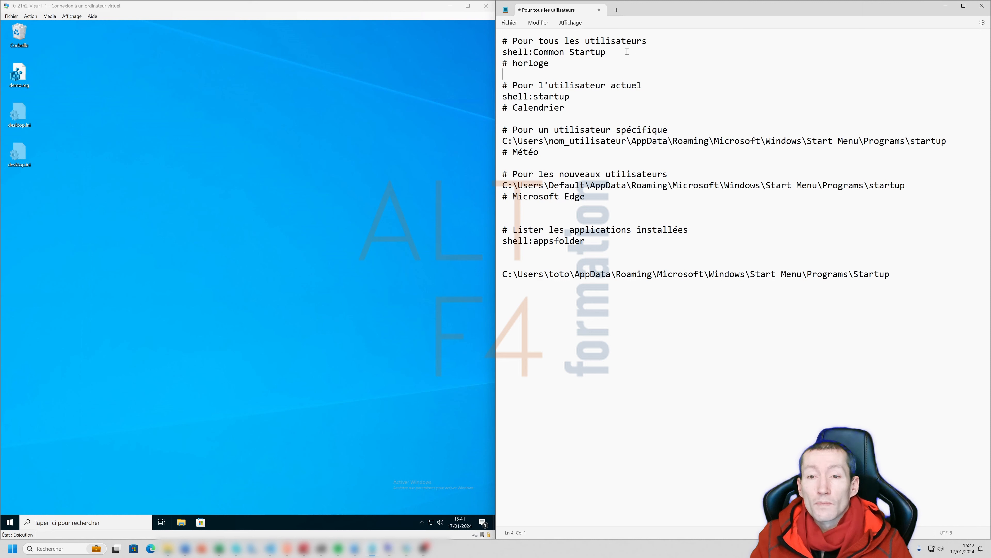
# - Highlight the Horloge, Calendrier and Météo notes for all users, the current user and a specific user
pyautogui.click(609, 54)
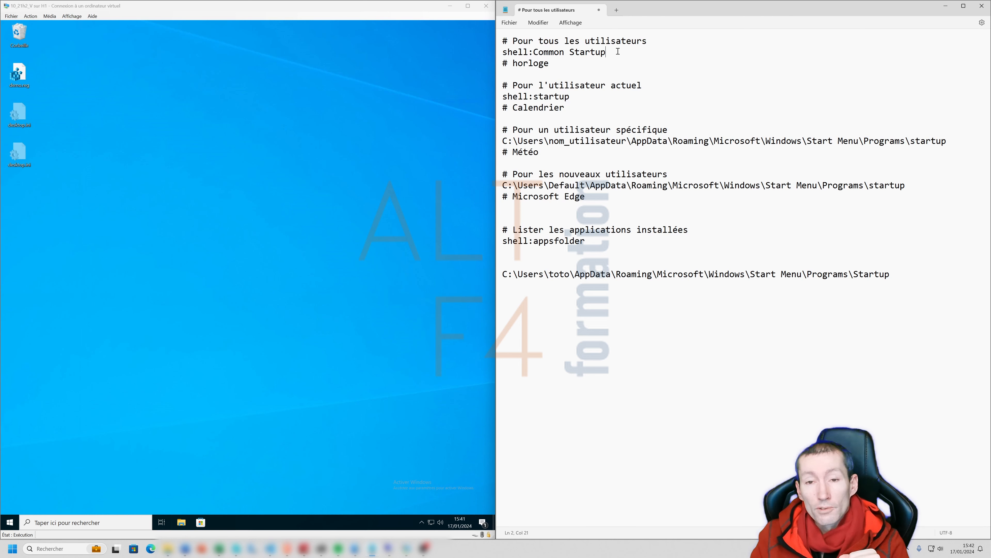
pyautogui.moveTo(553, 63); pyautogui.dragTo(504, 65)
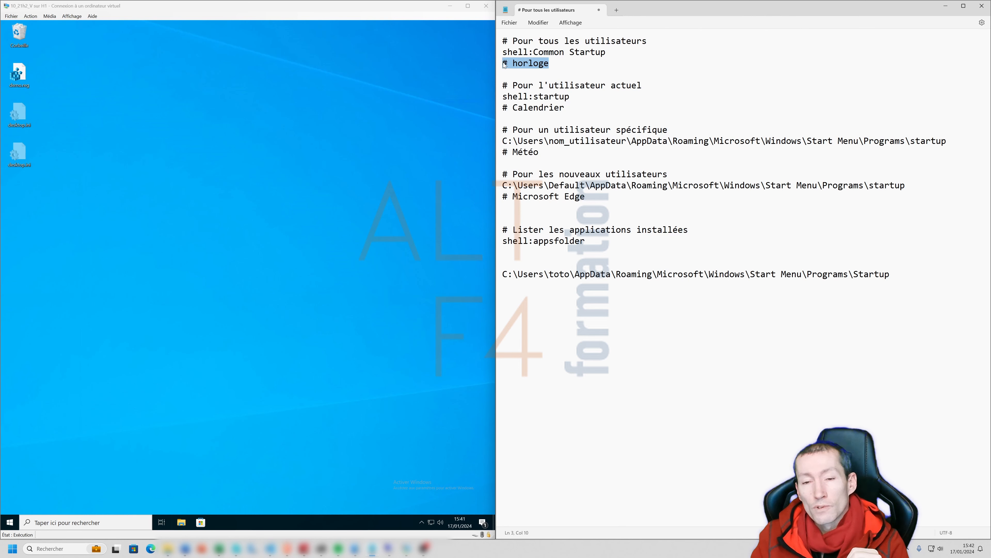
pyautogui.moveTo(504, 108); pyautogui.dragTo(565, 108)
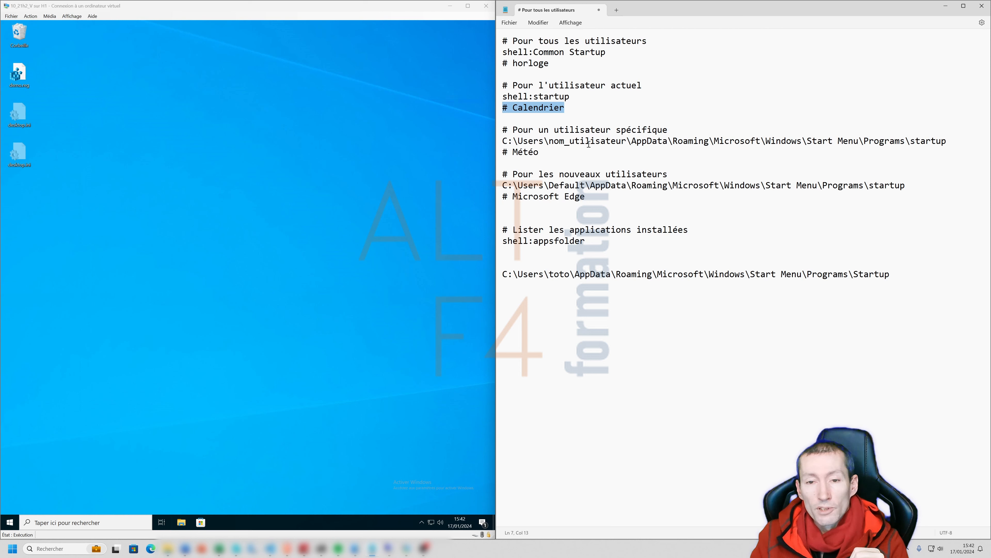
pyautogui.moveTo(541, 152); pyautogui.dragTo(499, 153)
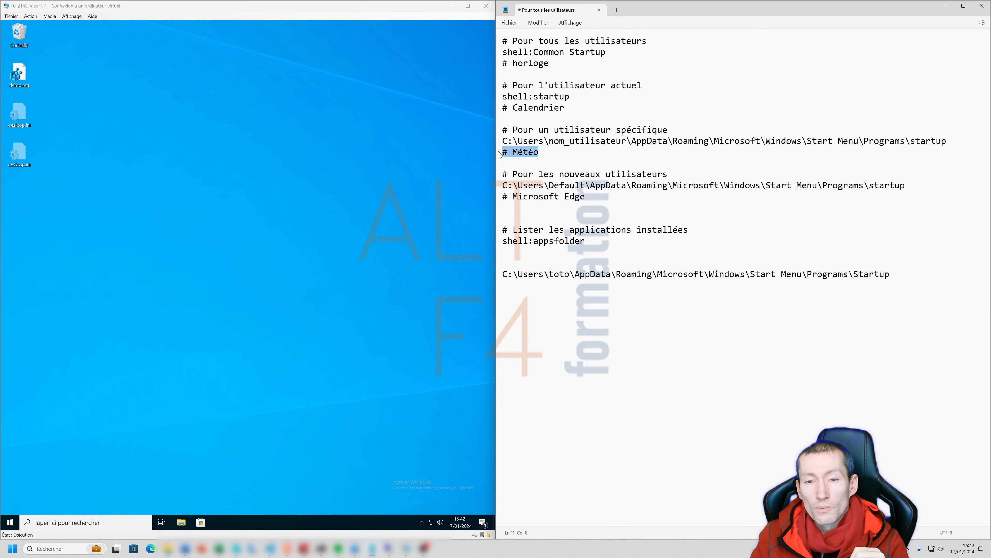
# - Copy shell:Common Startup from the notes and run it with Win+R to open the all-users startup folder
pyautogui.moveTo(502, 53); pyautogui.dragTo(607, 53)
pyautogui.hotkey('ctrl', 'c')
pyautogui.click(250, 235)
pyautogui.press('super+r')
pyautogui.hotkey('ctrl', 'v')
pyautogui.press('Return')
# - Go up to Programmes and back into Démarrage, revealing the full ProgramData startup path
pyautogui.click(239, 48)
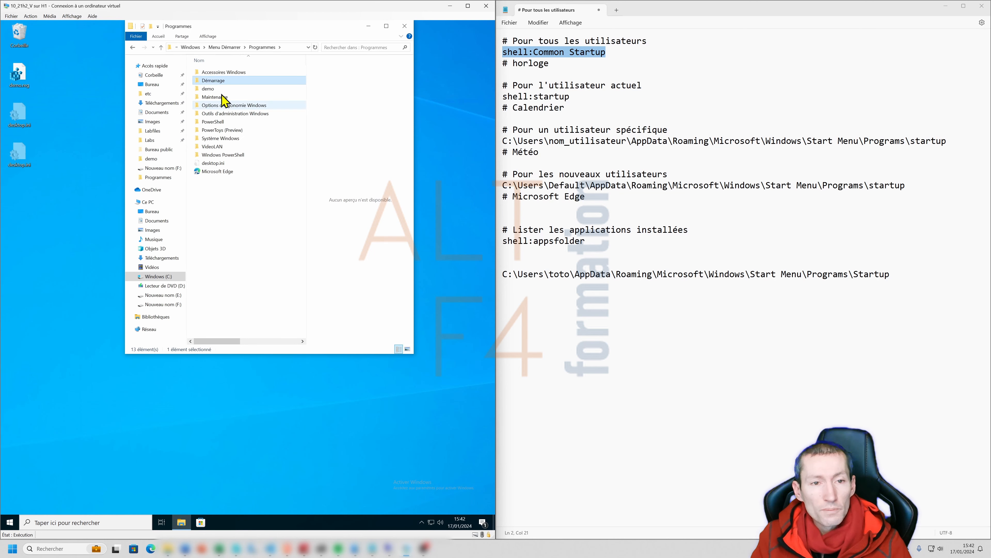
pyautogui.doubleClick(212, 82)
pyautogui.click(290, 49)
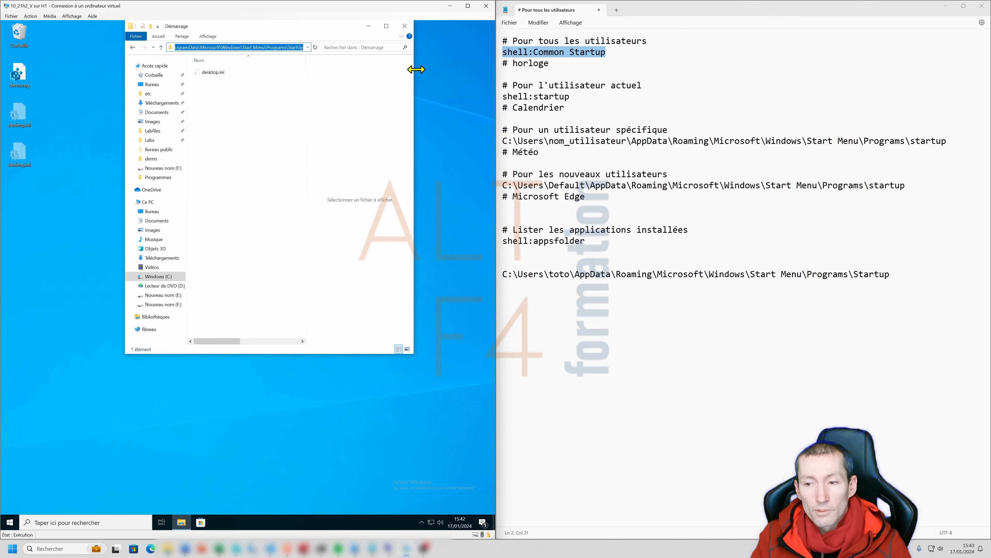
pyautogui.moveTo(890, 274); pyautogui.dragTo(740, 274)
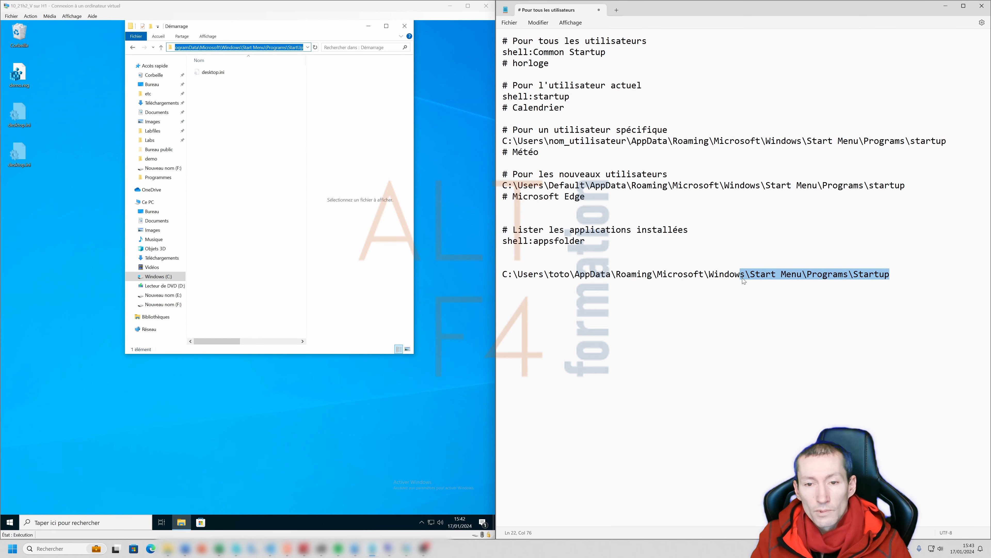
# - Highlight the Default user path in the notes, widen the Démarrage window, and select shell:appsfolder
pyautogui.click(566, 186)
pyautogui.moveTo(566, 186); pyautogui.dragTo(860, 186)
pyautogui.moveTo(414, 195); pyautogui.dragTo(445, 195)
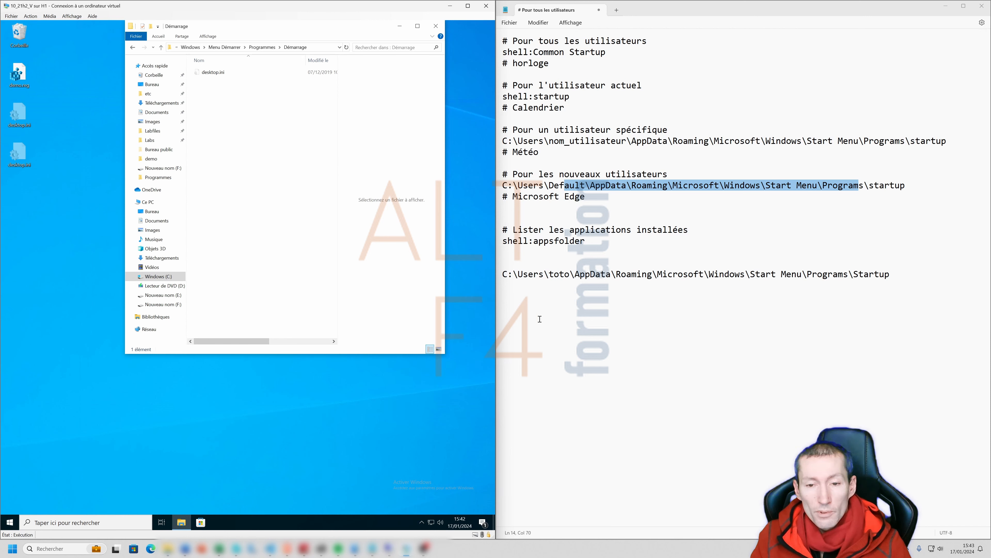
pyautogui.tripleClick(504, 244)
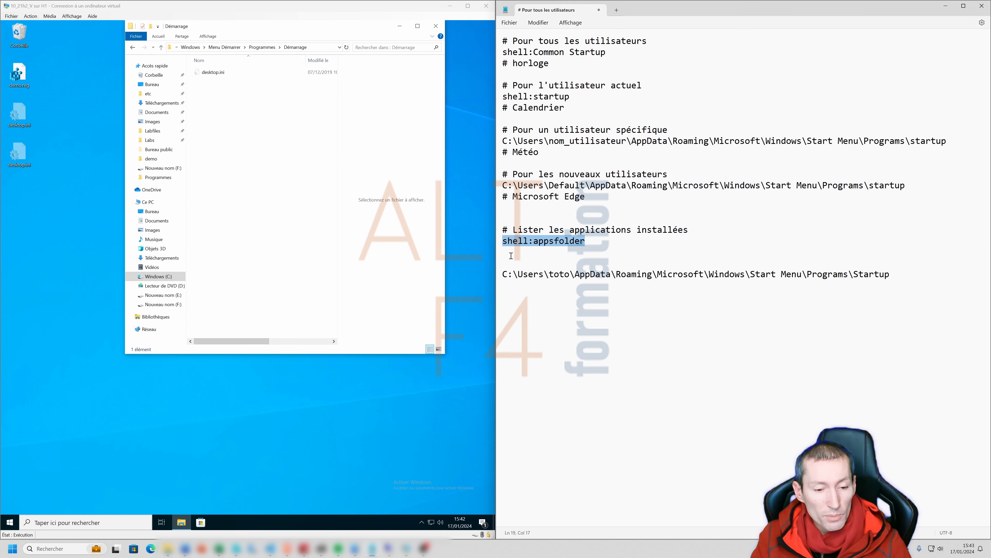
pyautogui.rightClick(190, 528)
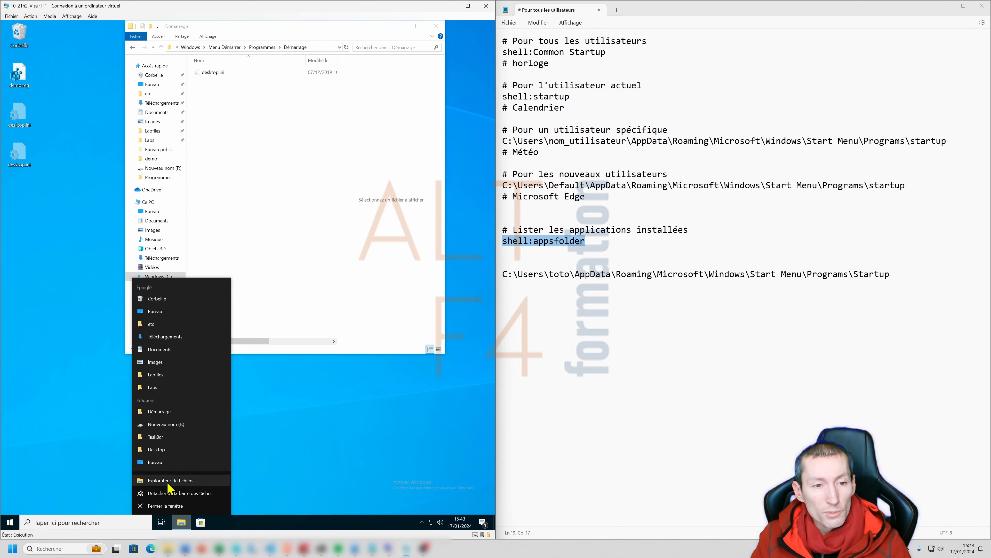
# - Open a second Explorer window on shell:appsfolder showing the installed Applications, and move it aside
pyautogui.click(179, 480)
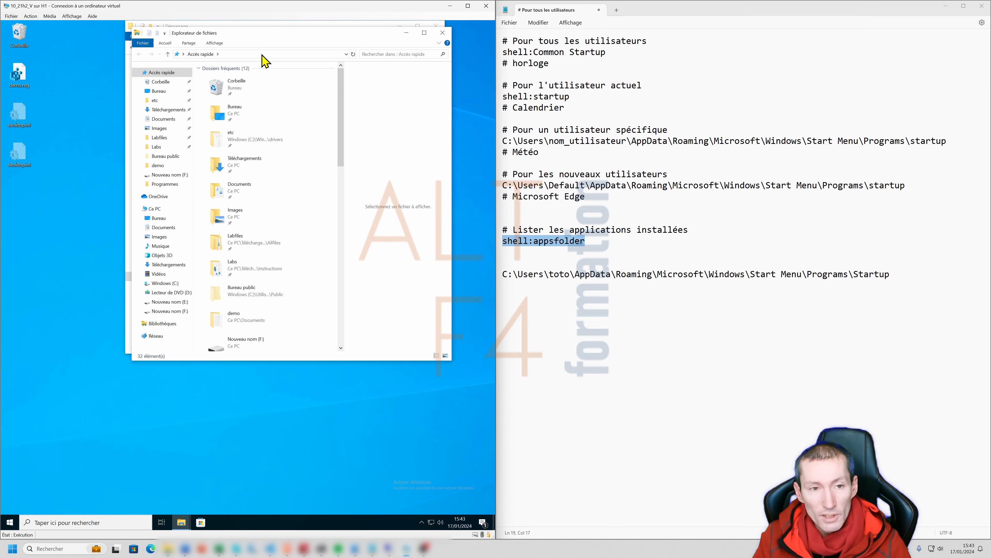
pyautogui.click(261, 54)
pyautogui.hotkey('ctrl', 'v')
pyautogui.press('Return')
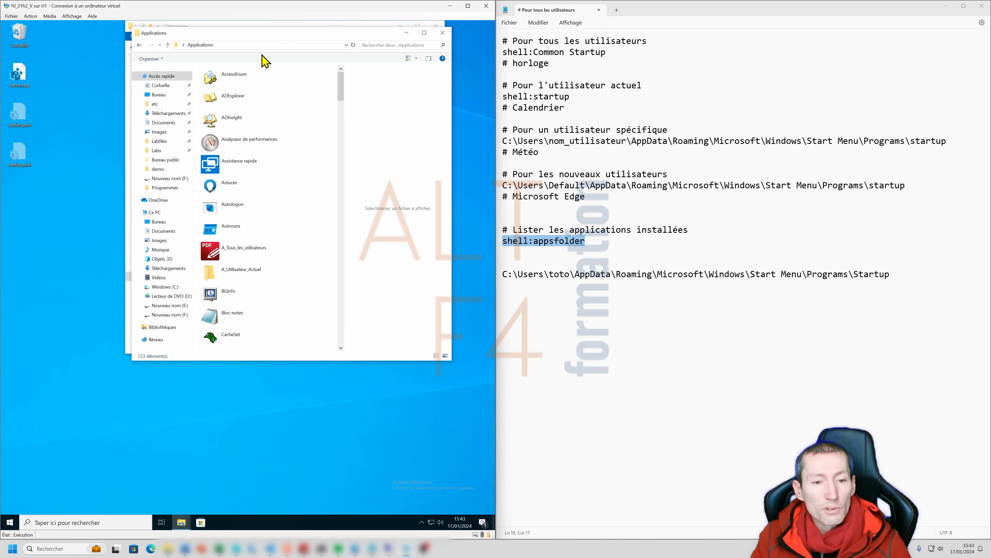
pyautogui.moveTo(265, 39); pyautogui.dragTo(338, 169)
# - Scroll to Horloge and drag it onto the all-users Démarrage window
pyautogui.scroll(-1, 333, 362)
pyautogui.scroll(-6, 335, 368)
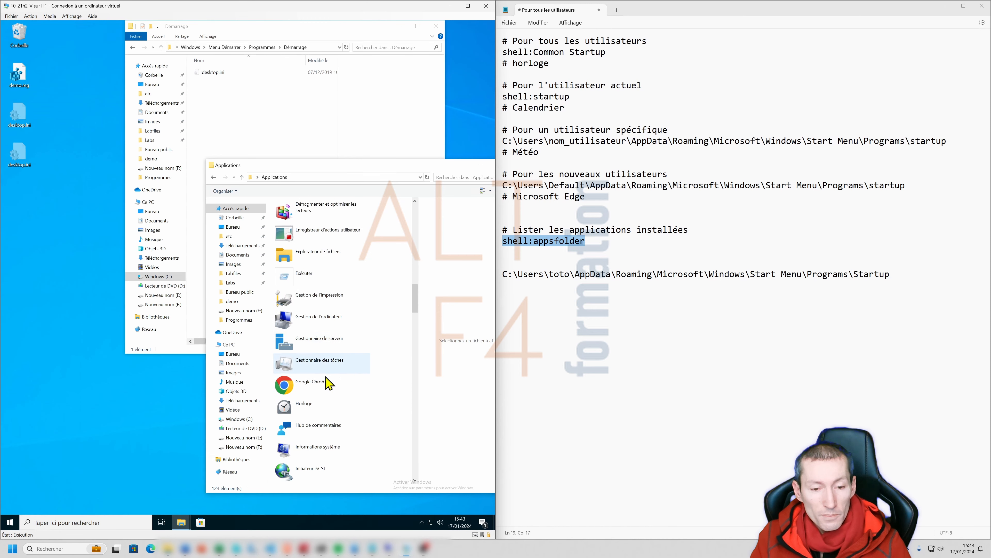
pyautogui.moveTo(312, 407); pyautogui.dragTo(258, 123)
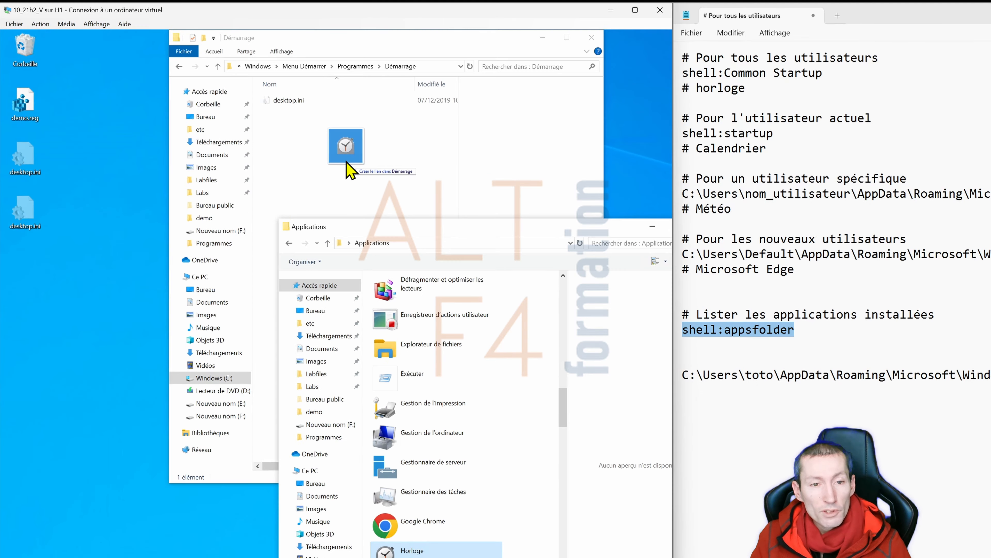
pyautogui.moveTo(346, 164); pyautogui.dragTo(340, 160)
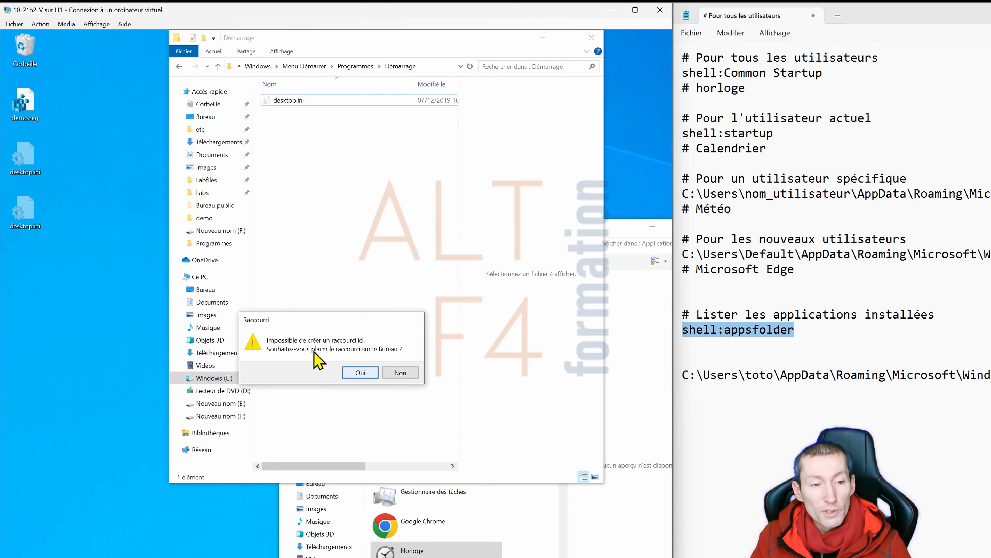
# - Move the Horloge desktop shortcut into all-users Démarrage, then open shell:startup via Win+R
pyautogui.click(360, 373)
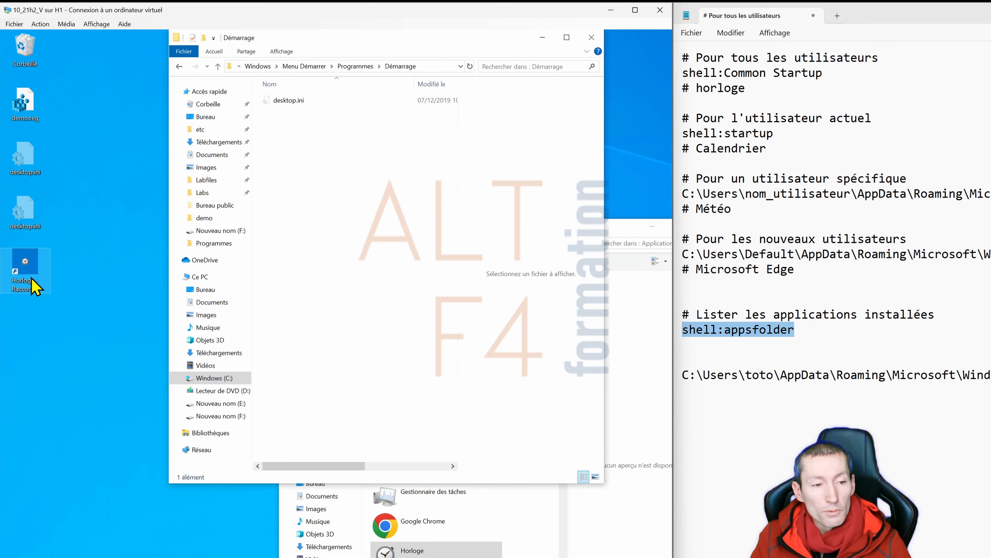
pyautogui.moveTo(36, 293); pyautogui.dragTo(336, 203)
pyautogui.moveTo(683, 133); pyautogui.dragTo(773, 134)
pyautogui.hotkey('ctrl', 'c')
pyautogui.press('super+r')
pyautogui.hotkey('ctrl', 'v')
pyautogui.press('Return')
# - Scroll the Applications list up to Calendrier and drag it into the current user's Démarrage
pyautogui.click(433, 552)
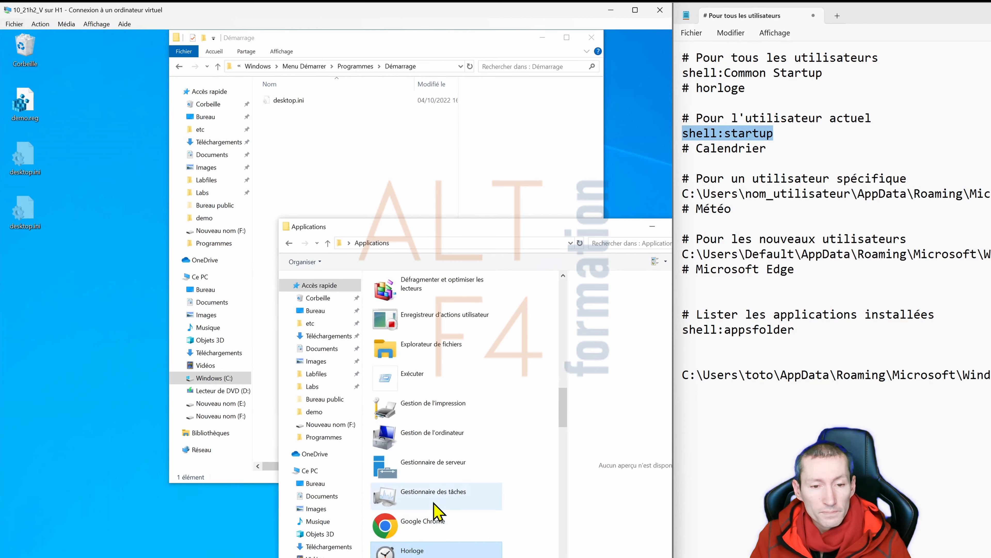
pyautogui.scroll(4, 434, 504)
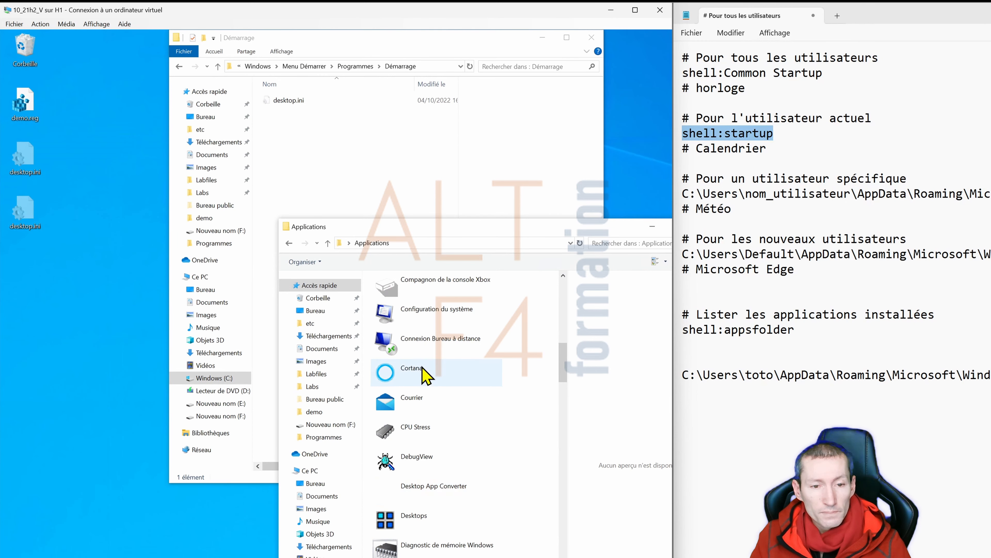
pyautogui.scroll(4, 426, 375)
pyautogui.scroll(2, 422, 308)
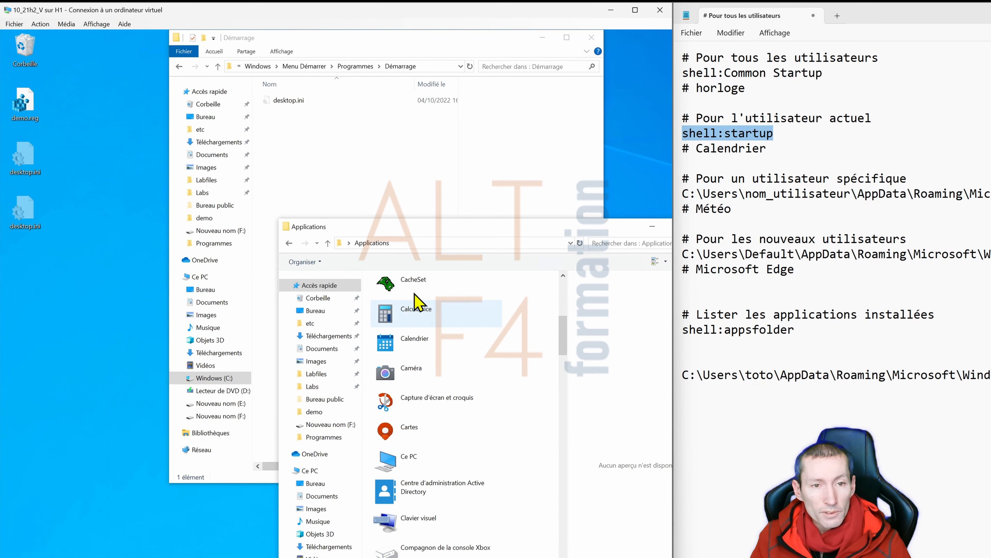
pyautogui.moveTo(421, 342); pyautogui.dragTo(312, 182)
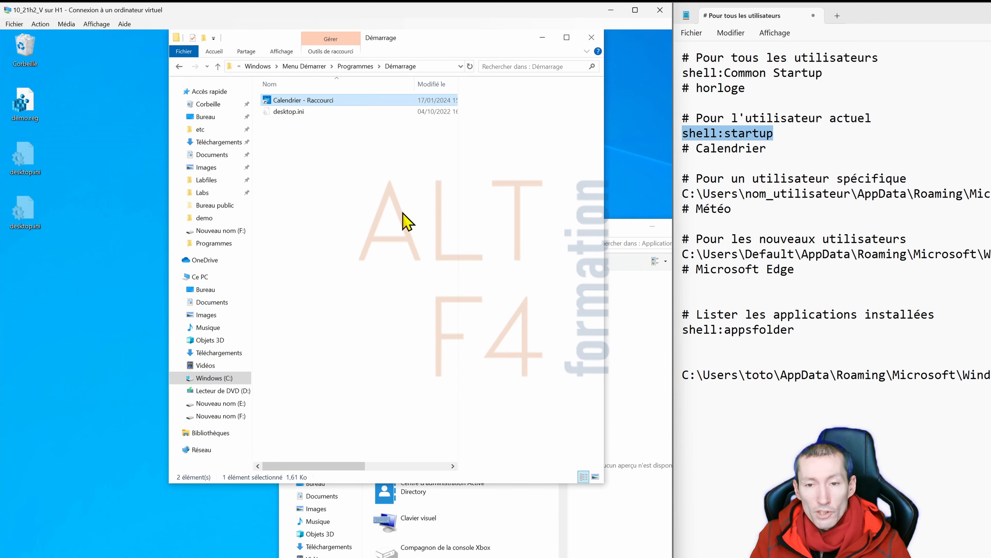
# - Take the toto user's startup path from the notes into Explorer's address bar
pyautogui.click(776, 215)
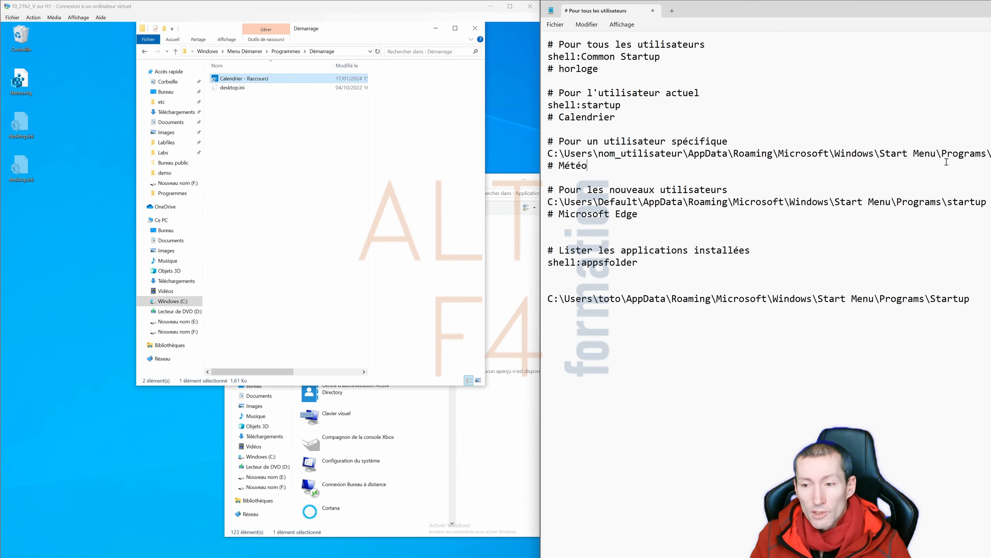
pyautogui.moveTo(959, 300); pyautogui.dragTo(547, 301)
pyautogui.click(347, 51)
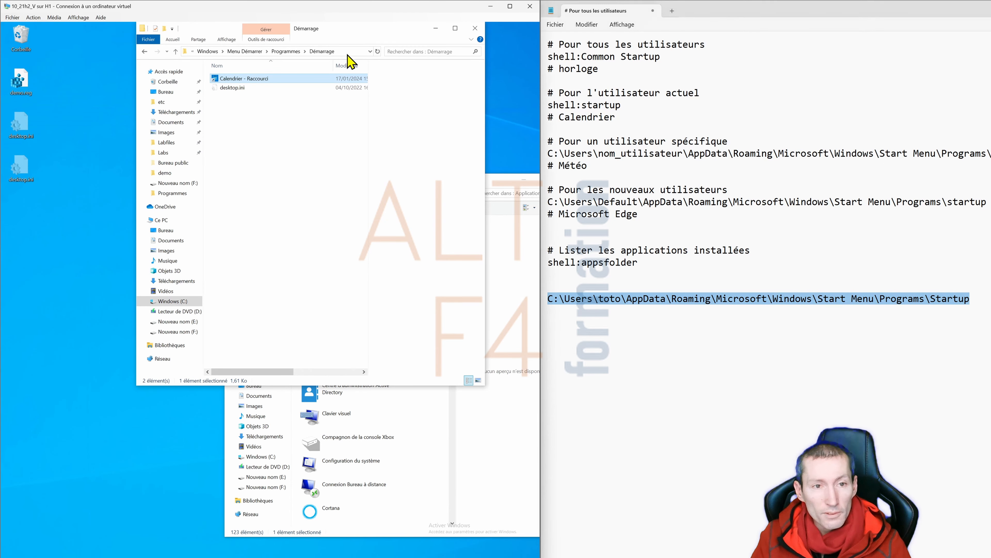
# - Open the toto user's startup folder and drag Météo from the Applications list into it
pyautogui.hotkey('ctrl', 'v')
pyautogui.press('Return')
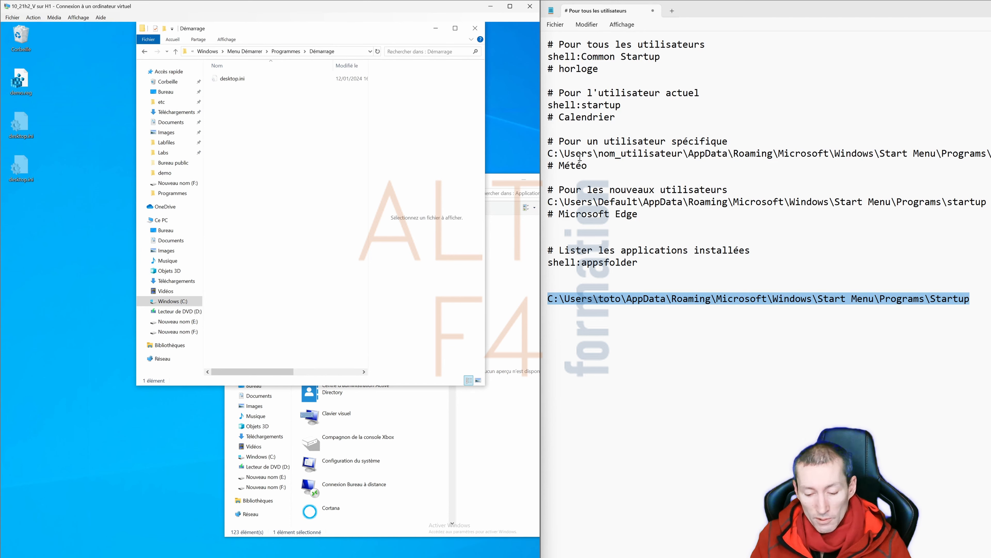
pyautogui.click(334, 448)
pyautogui.scroll(-10, 334, 448)
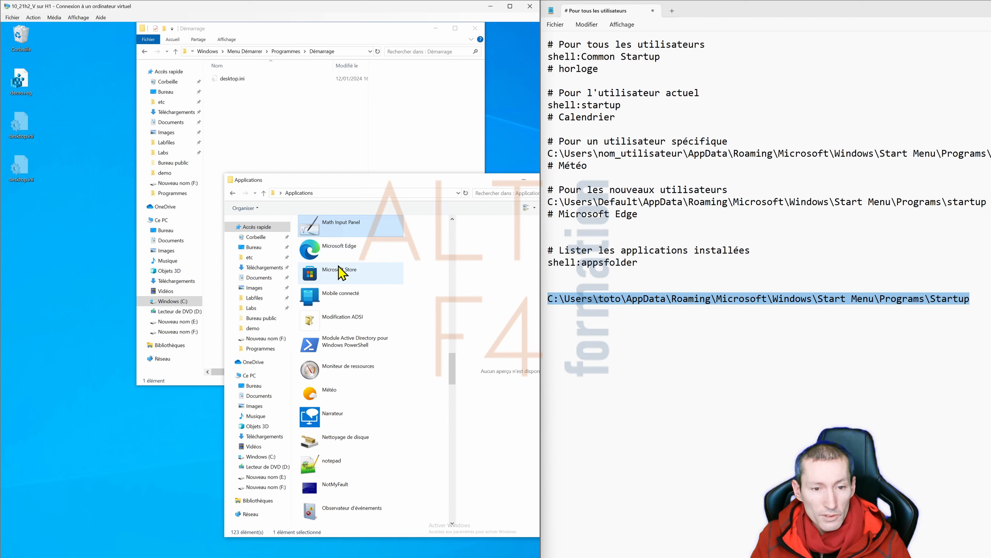
pyautogui.scroll(1, 342, 272)
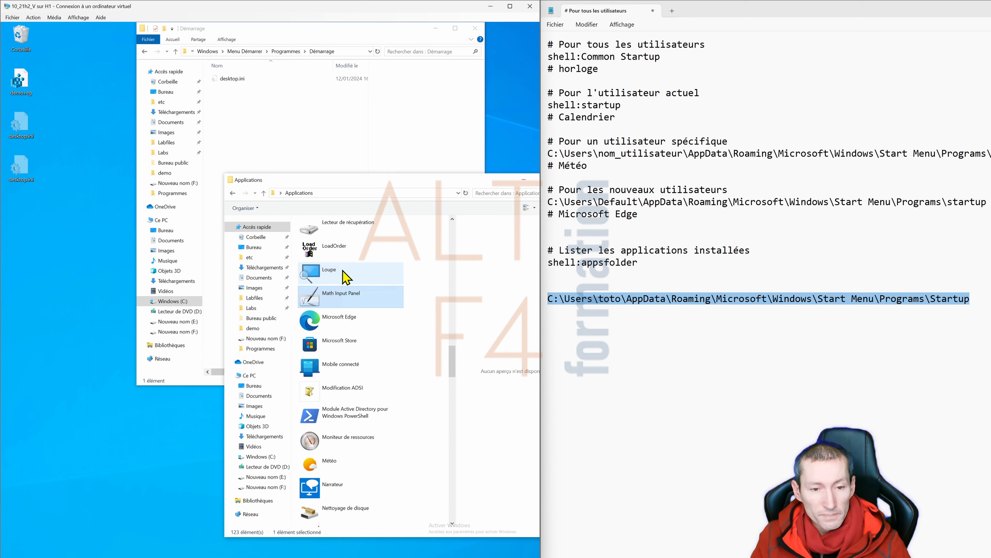
pyautogui.scroll(-1, 347, 277)
pyautogui.click(357, 407)
pyautogui.moveTo(340, 392); pyautogui.dragTo(264, 147)
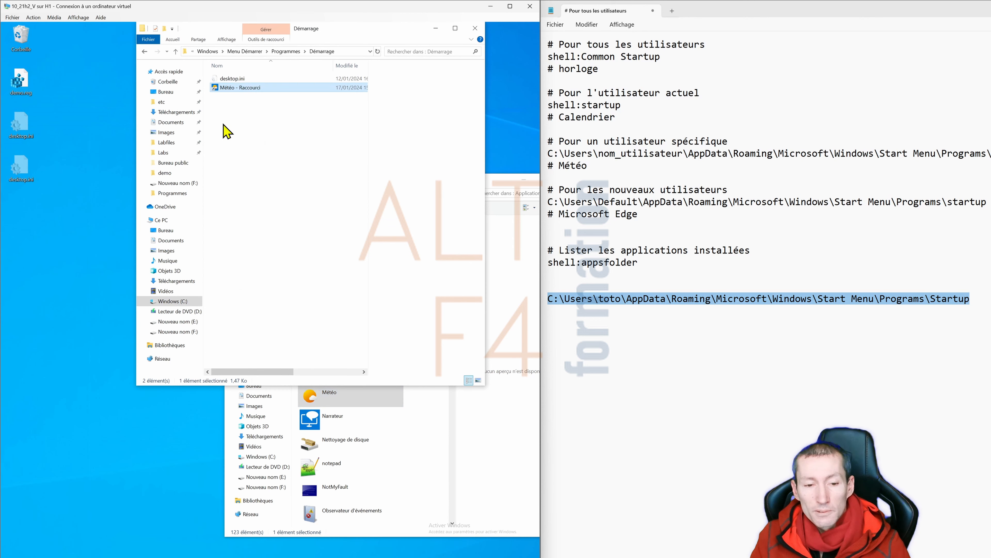
# - Select the new-users startup path in the notes
pyautogui.click(640, 335)
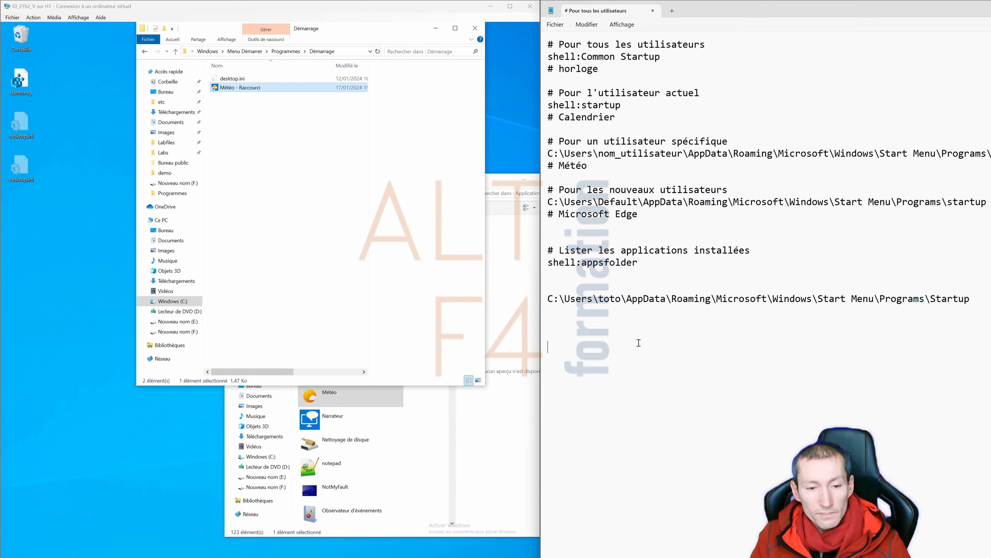
pyautogui.click(347, 420)
pyautogui.moveTo(988, 205); pyautogui.dragTo(562, 207)
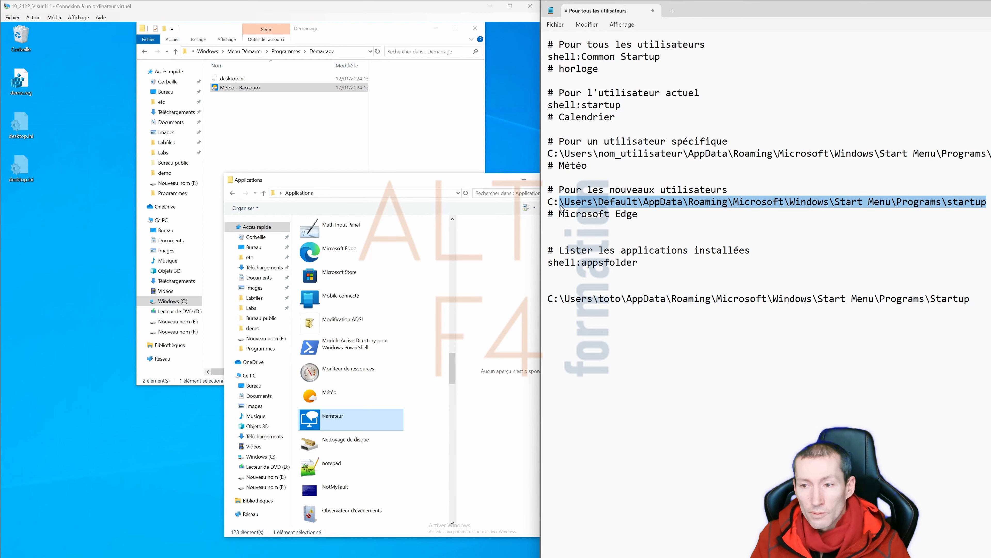
# - Copy the Default user's Start Menu Programs path from the notes and navigate Explorer there
pyautogui.click(902, 208)
pyautogui.hotkey('shift', 'Up')
pyautogui.hotkey('shift', 'Home')
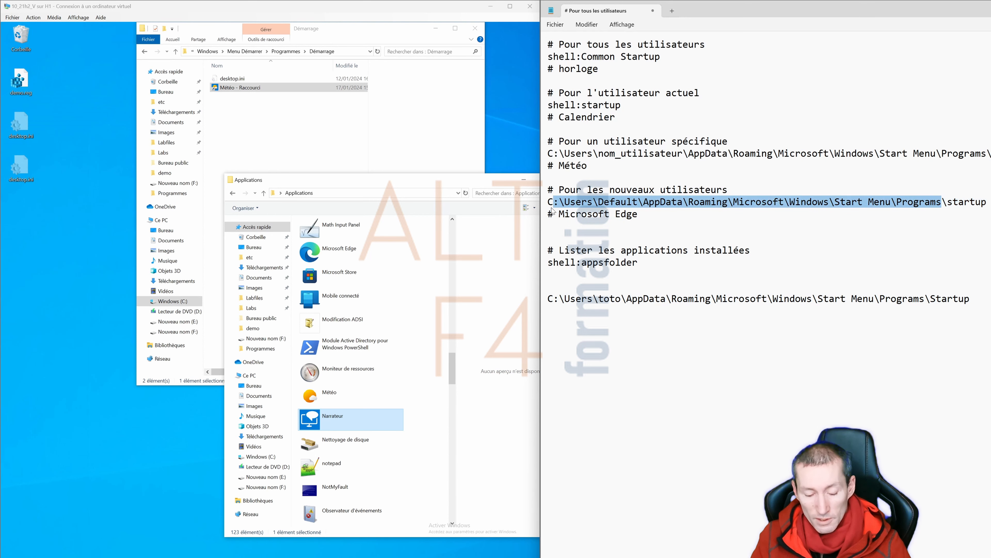
pyautogui.hotkey('ctrl', 'c')
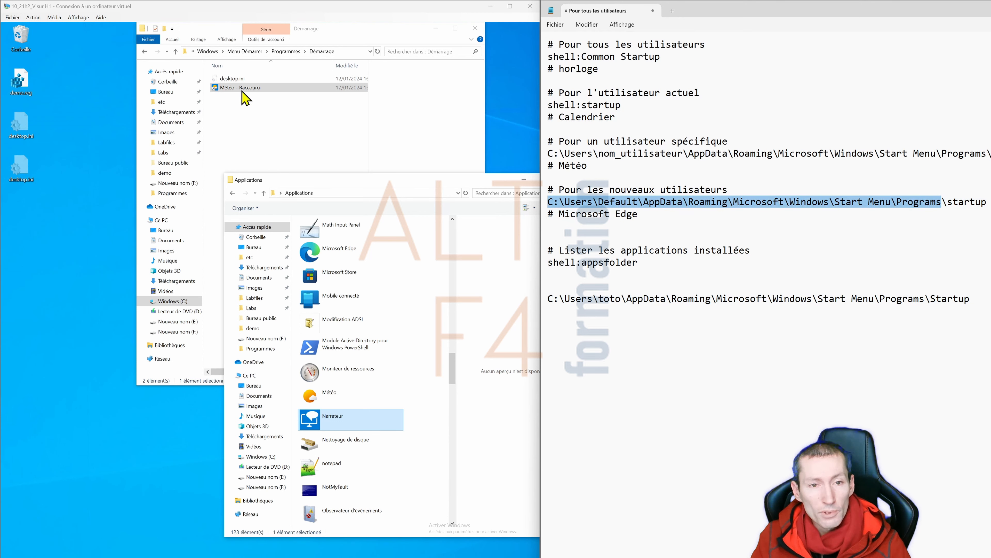
pyautogui.click(351, 51)
pyautogui.hotkey('ctrl', 'v')
pyautogui.press('Return')
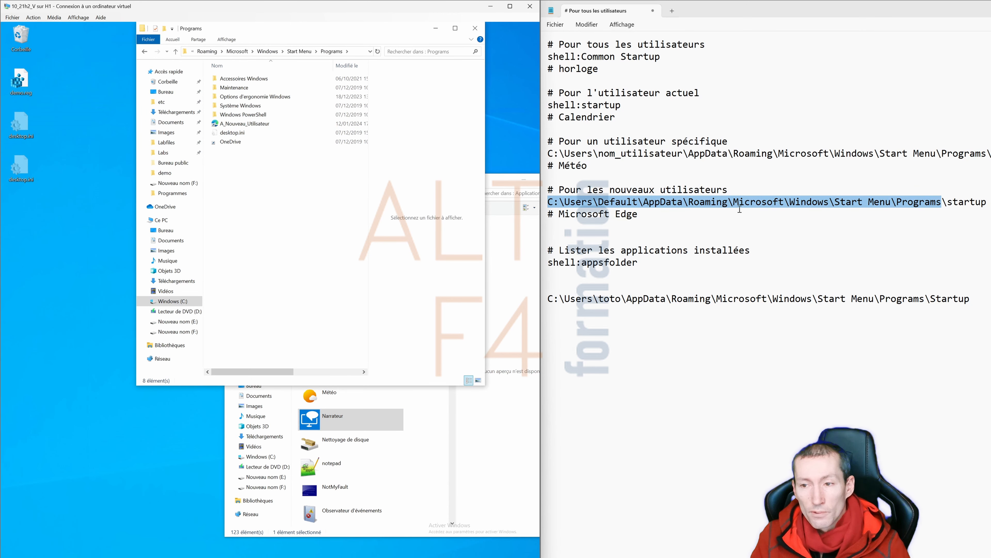
# - Create a new folder named startup inside Programs and open it
pyautogui.click(986, 203)
pyautogui.moveTo(987, 202); pyautogui.dragTo(950, 208)
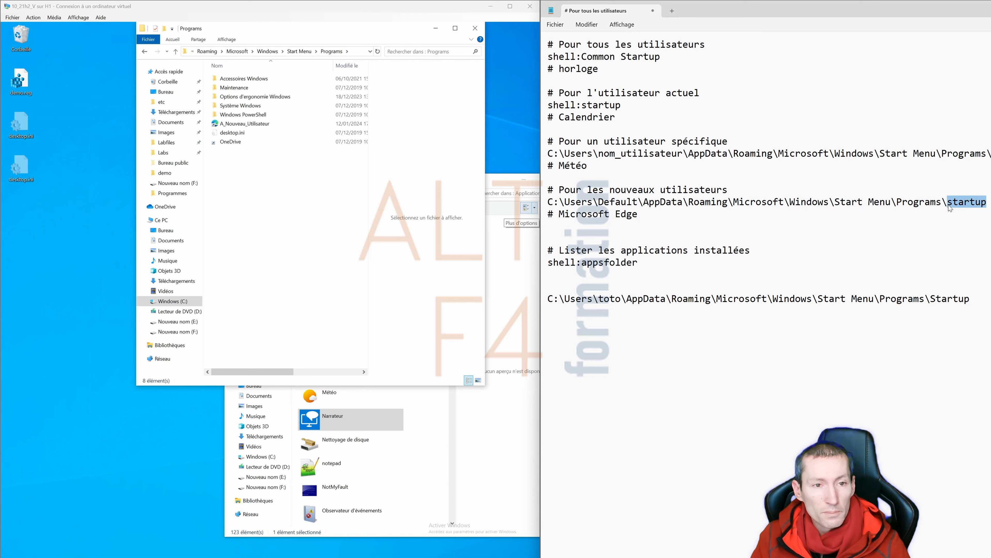
pyautogui.rightClick(240, 185)
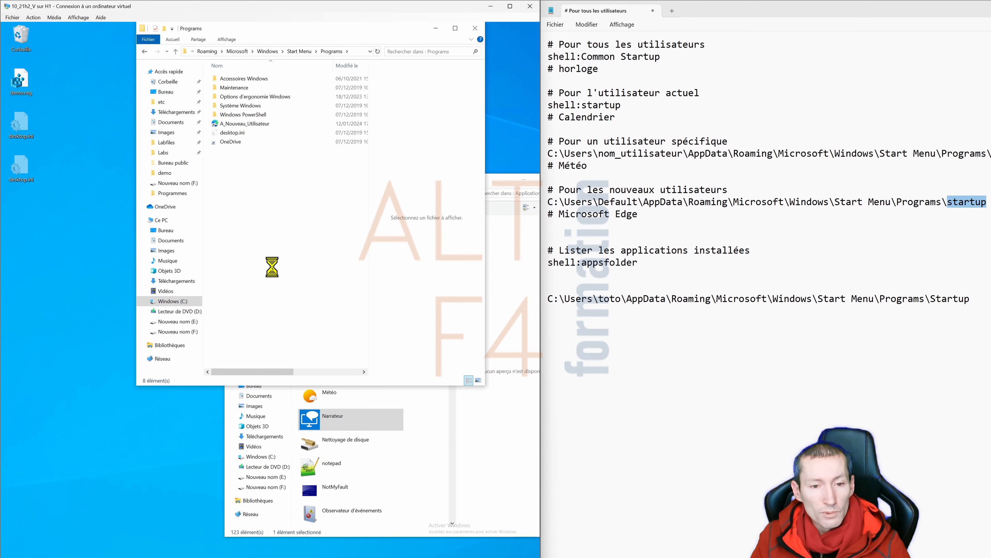
pyautogui.moveTo(292, 286)
pyautogui.click(357, 286)
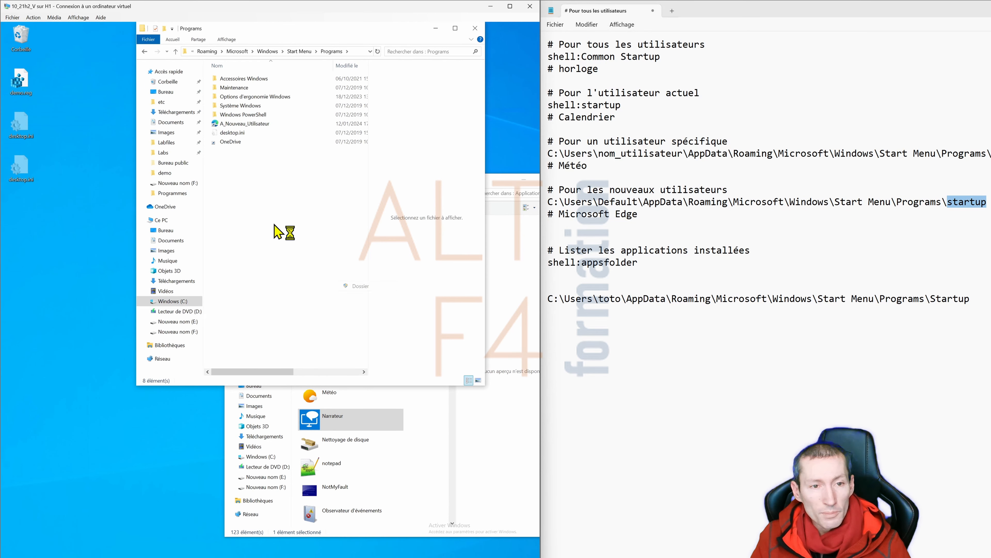
pyautogui.hotkey('ctrl', 'v')
pyautogui.press('Return')
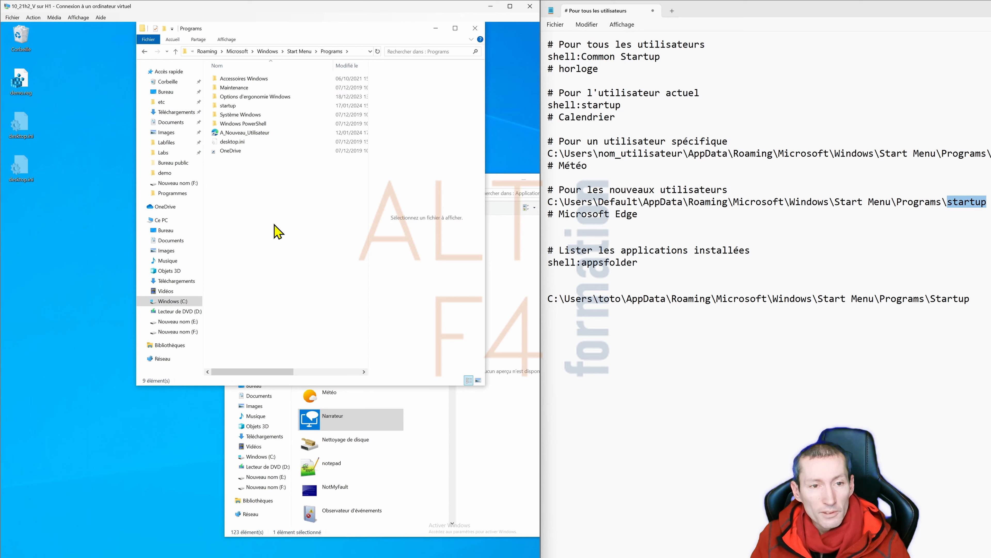
pyautogui.doubleClick(230, 109)
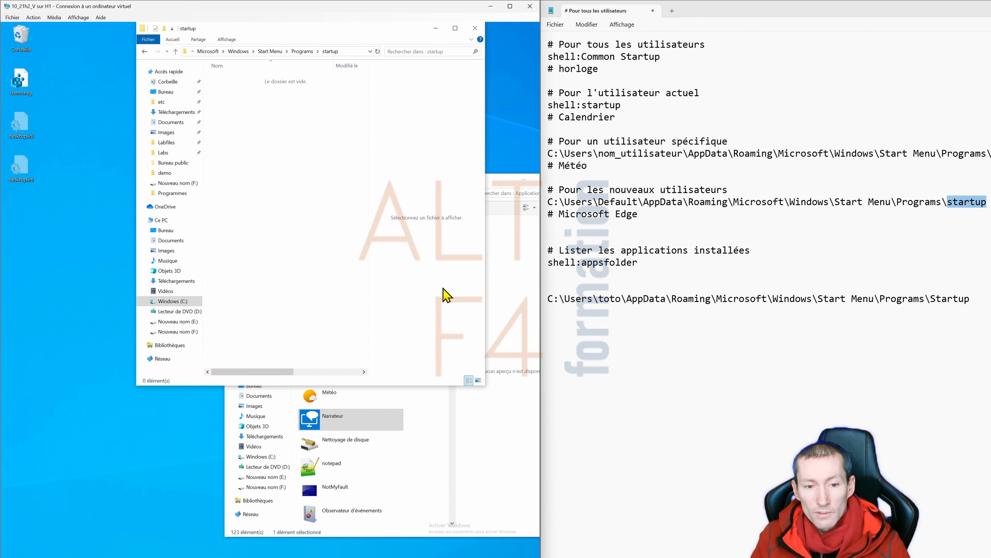
pyautogui.click(706, 266)
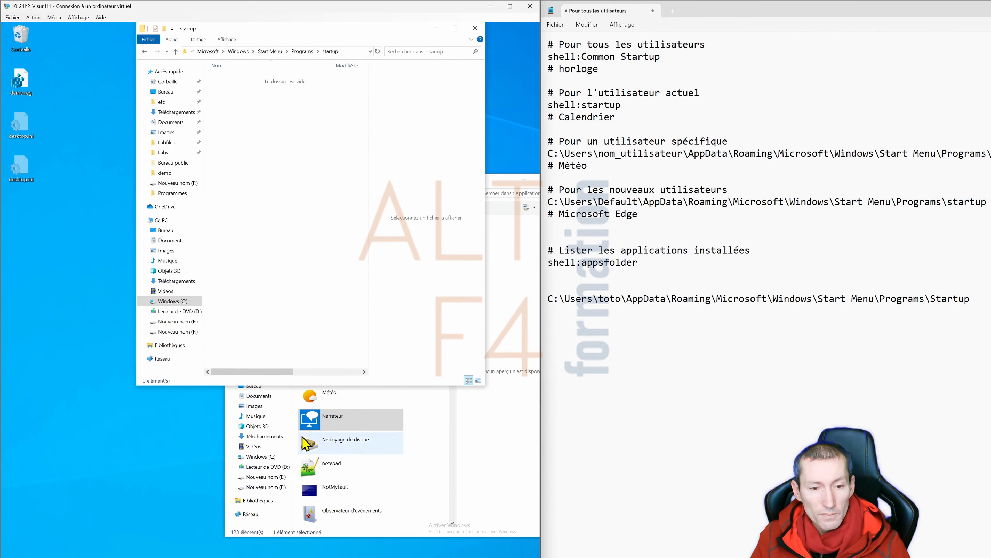
# - Drag Microsoft Edge from the Applications list into the new Default-user startup folder
pyautogui.click(314, 429)
pyautogui.moveTo(309, 348); pyautogui.dragTo(269, 129)
pyautogui.click(273, 141)
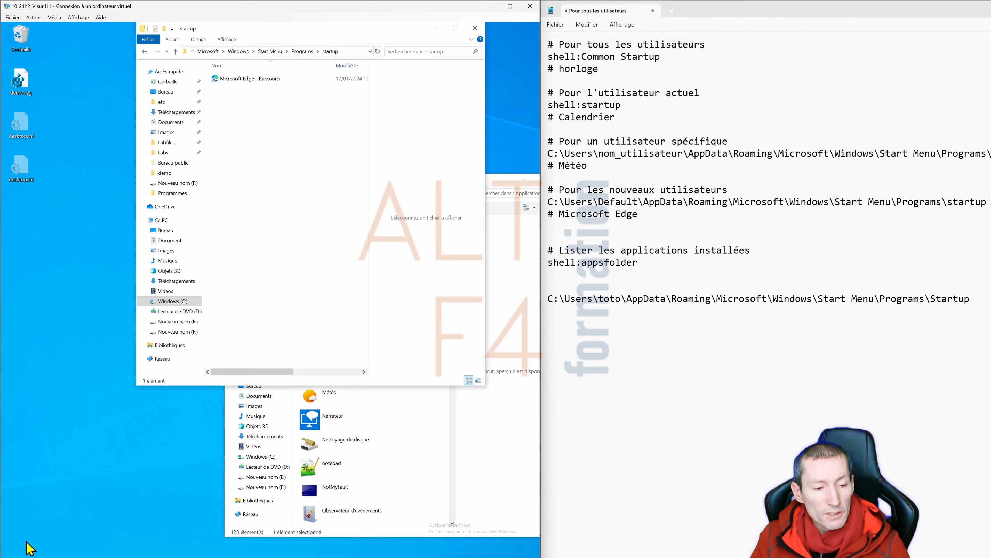
# - Sign out via the Start button's Arrêter ou se déconnecter > Se déconnecter menu
pyautogui.rightClick(16, 557)
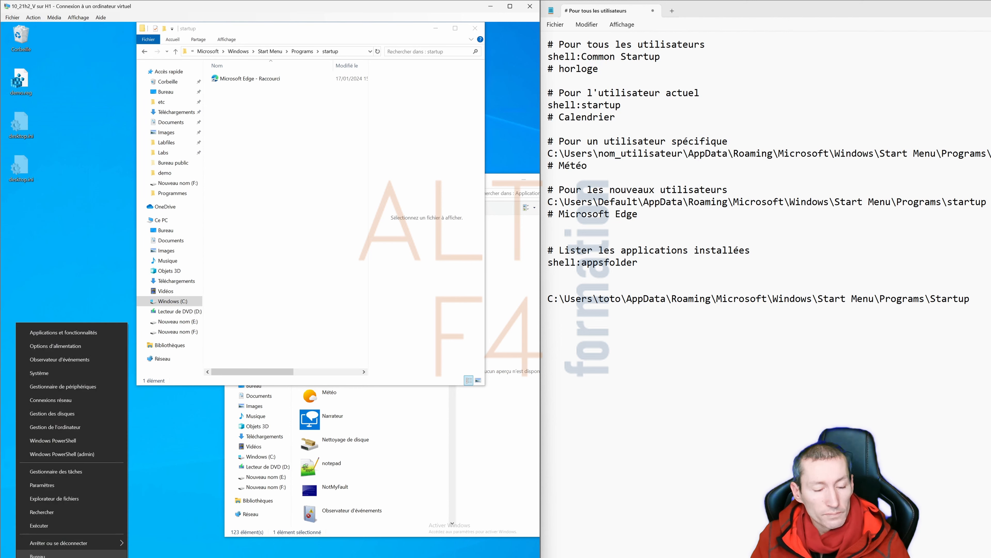
pyautogui.moveTo(56, 547)
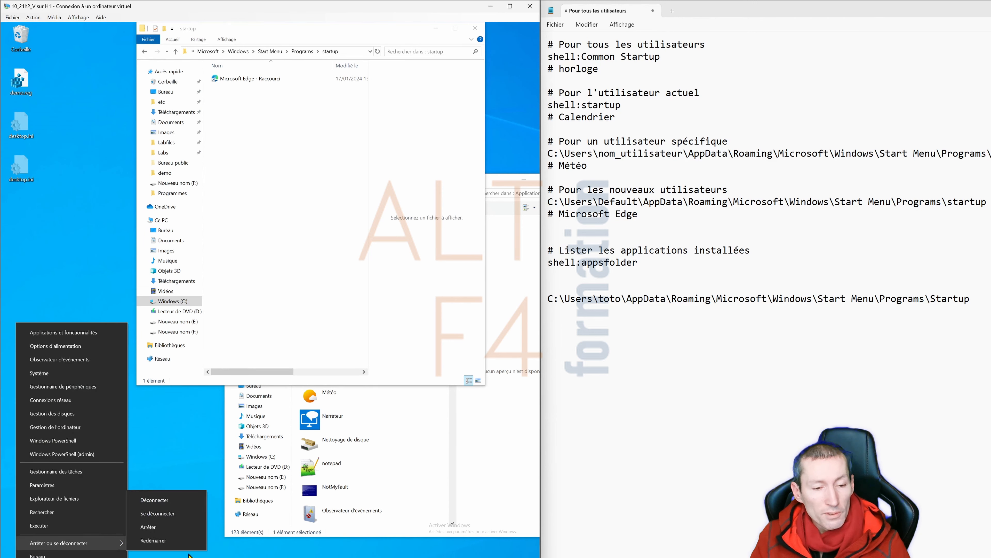
pyautogui.click(162, 514)
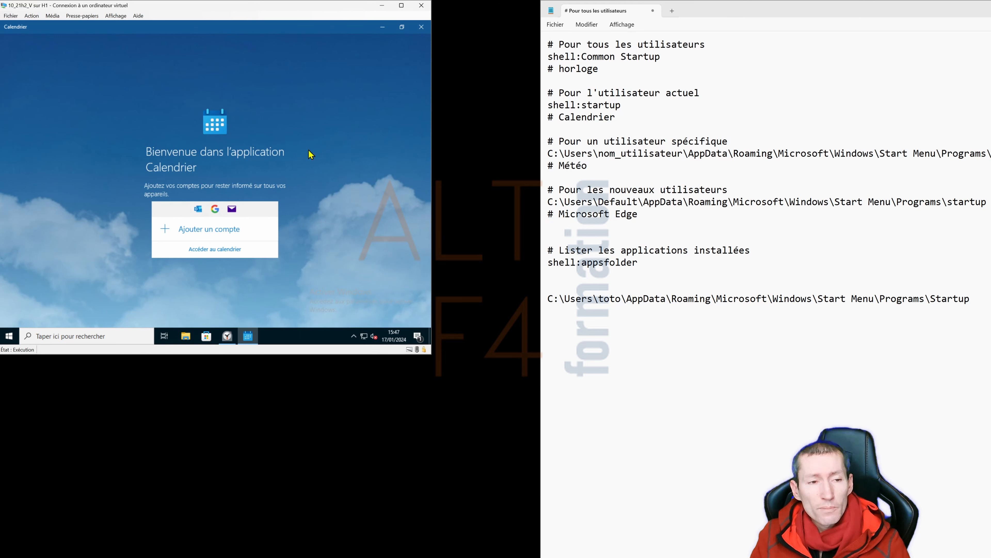
# - Close the Calendrier app, then glance at the Start sign-out options and dismiss them
pyautogui.click(421, 27)
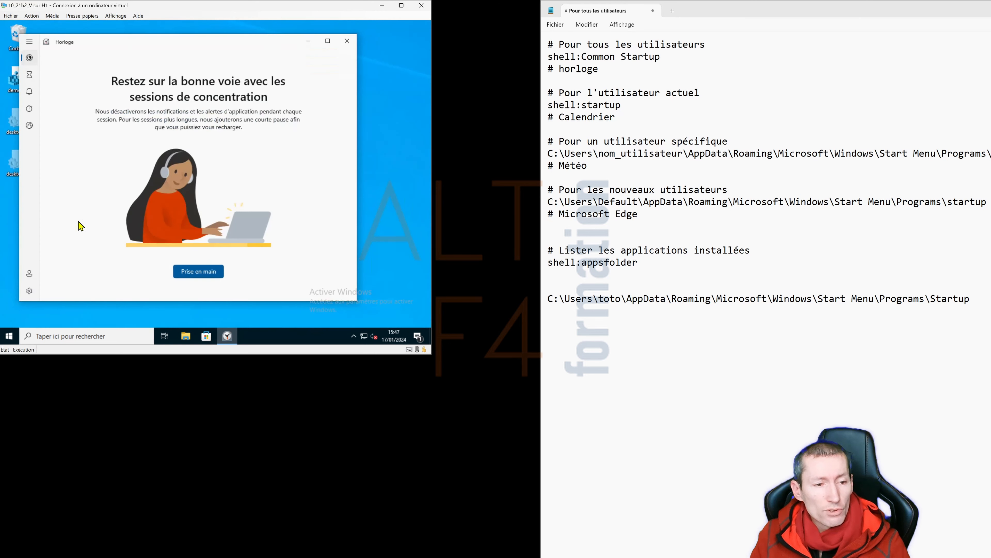
pyautogui.rightClick(8, 336)
pyautogui.moveTo(61, 312)
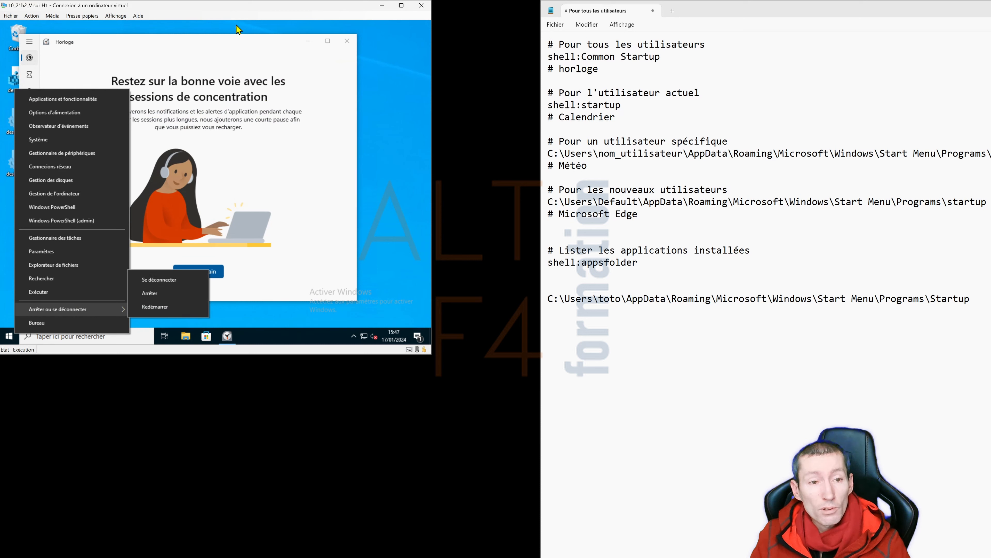
pyautogui.click(230, 45)
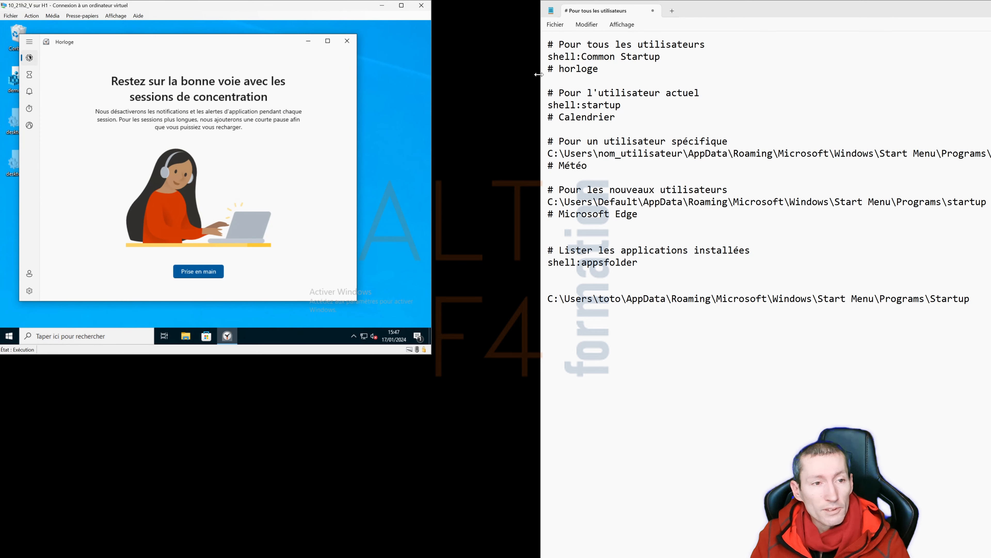
# - Shift the Horloge window slightly right, close it, and bring the sign-out options back up
pyautogui.moveTo(108, 47); pyautogui.dragTo(145, 41)
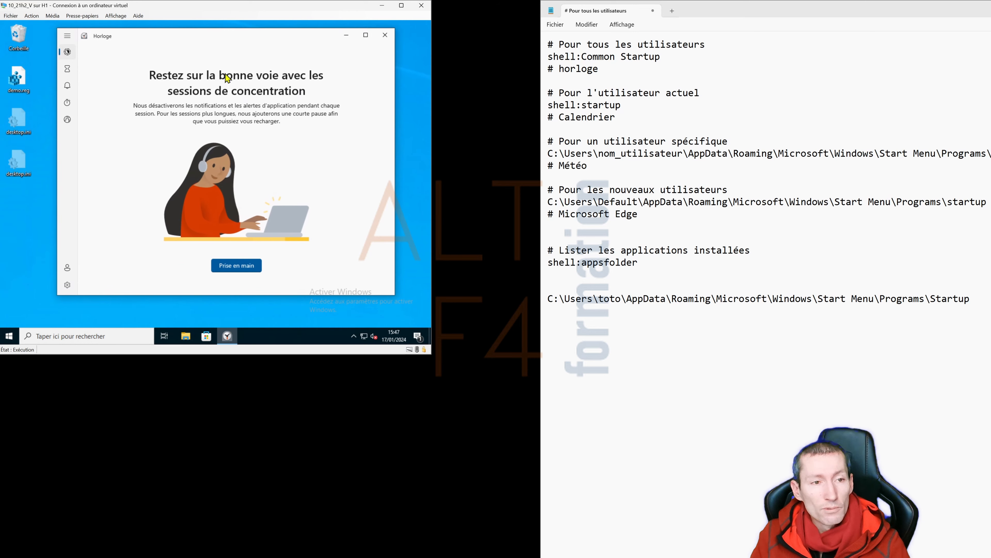
pyautogui.click(385, 35)
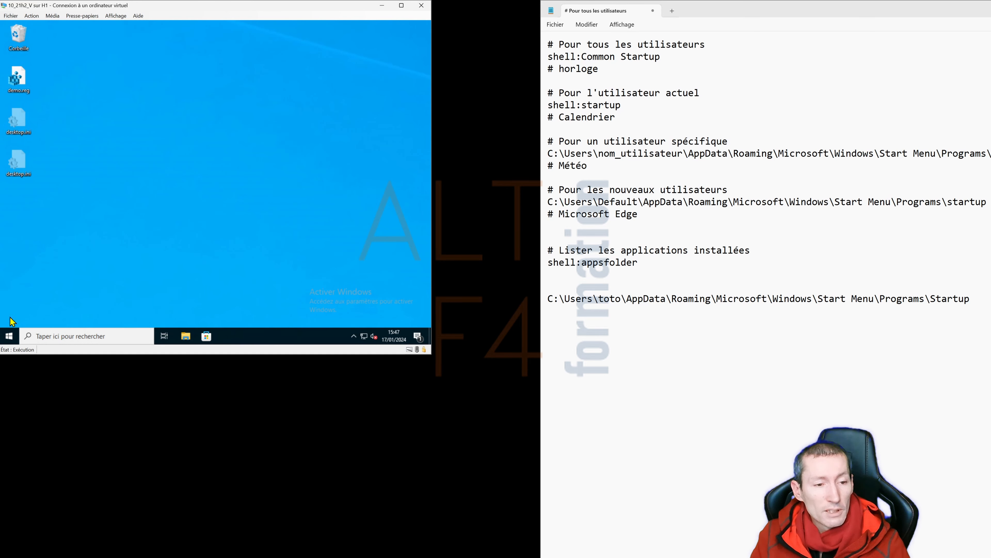
pyautogui.rightClick(10, 336)
# - Sign out, log back in as the other user, and minimise the auto-launched Horloge and Météo windows
pyautogui.moveTo(63, 313)
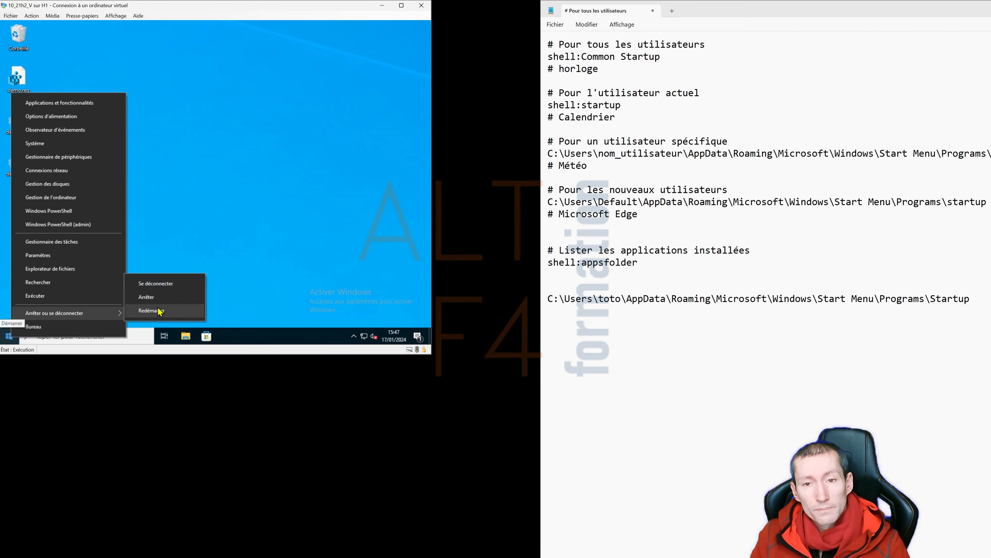
pyautogui.click(168, 288)
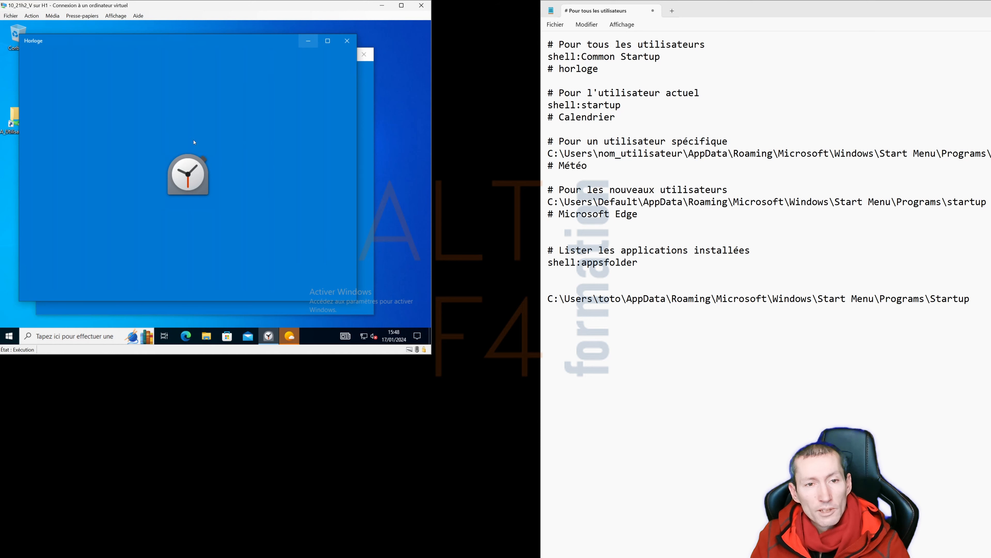
pyautogui.click(308, 41)
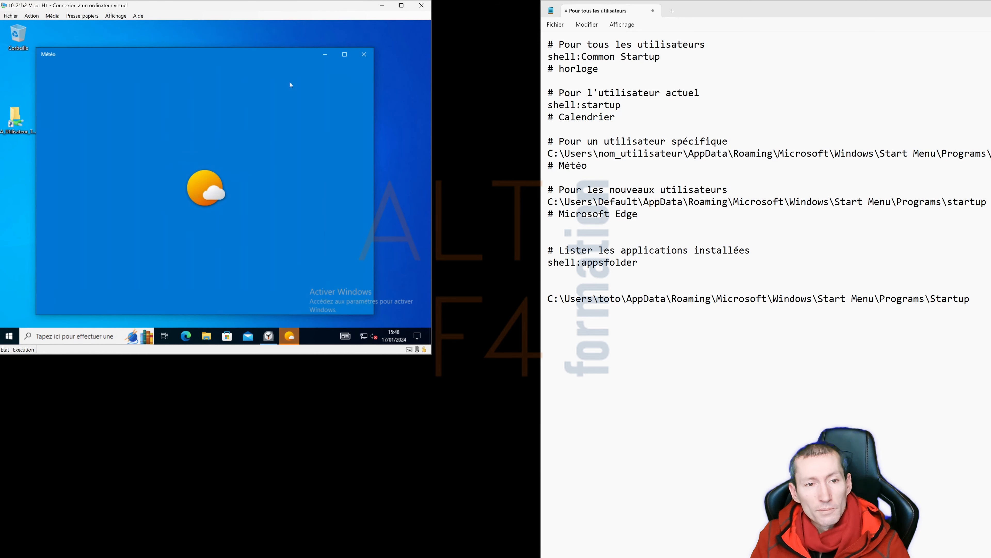
pyautogui.click(326, 55)
pyautogui.rightClick(9, 338)
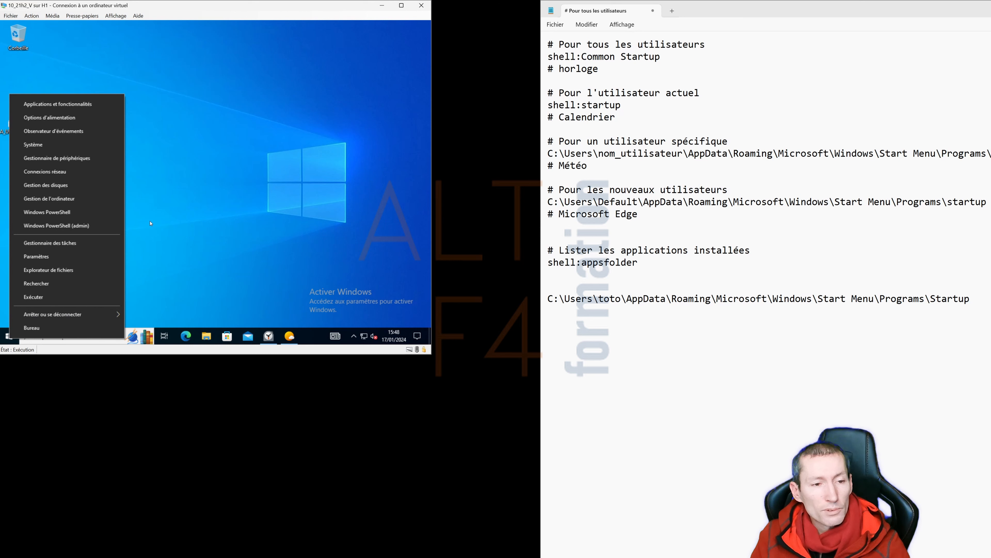
# - Launch Windows PowerShell (admin), approve elevation with the administrator password, and focus the console
pyautogui.click(84, 226)
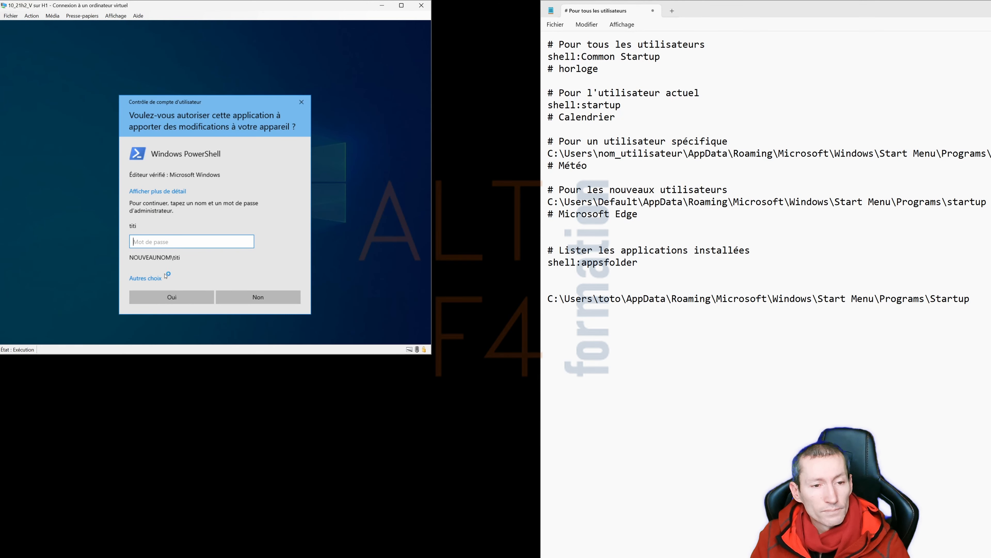
pyautogui.press('Return')
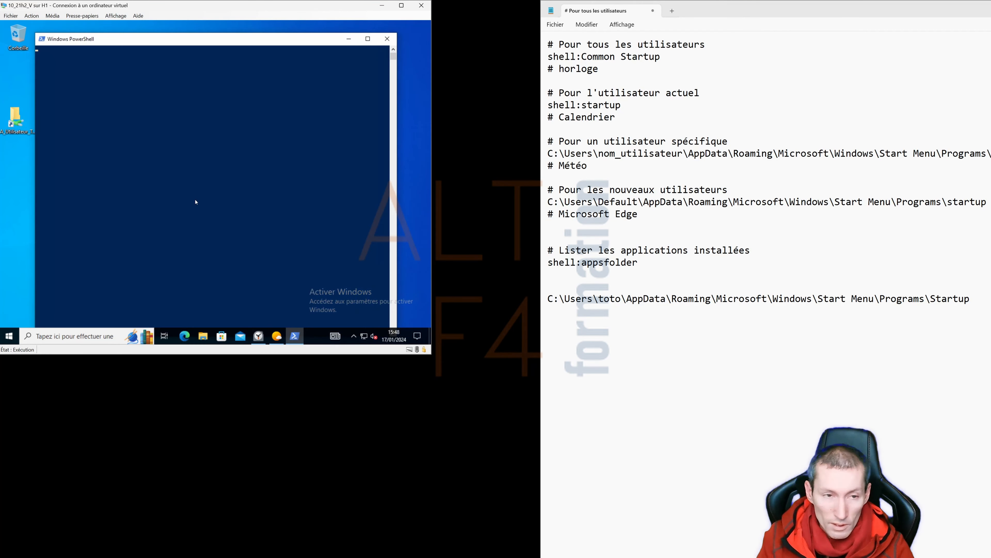
pyautogui.click(196, 201)
pyautogui.rightClick(196, 201)
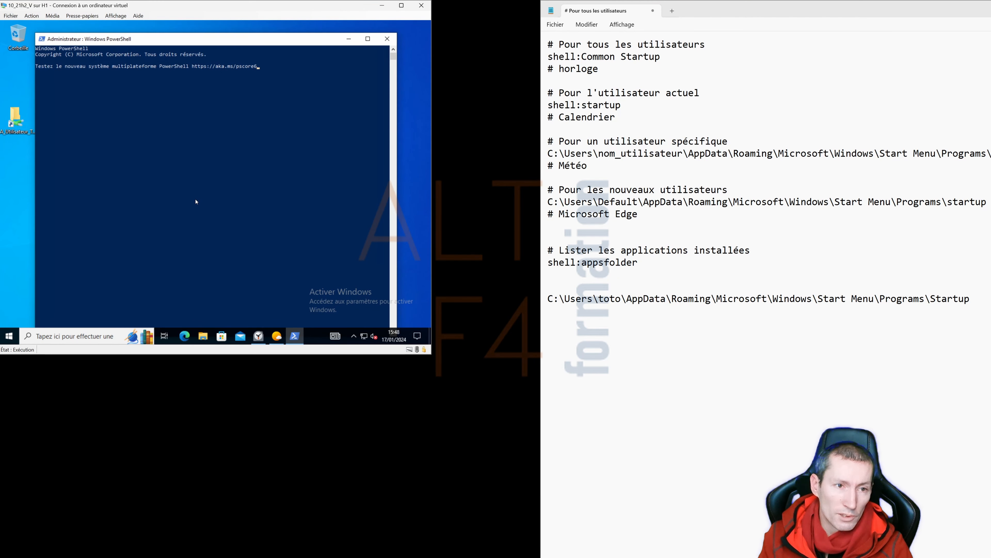
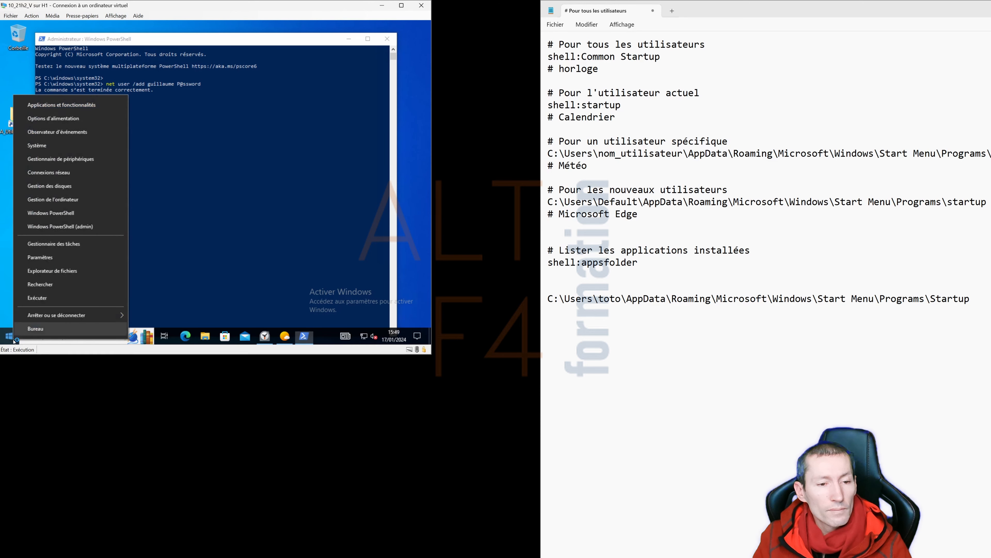
# - Sign out of the PowerShell session and sign straight back in at the login screen
pyautogui.moveTo(59, 315)
pyautogui.click(154, 285)
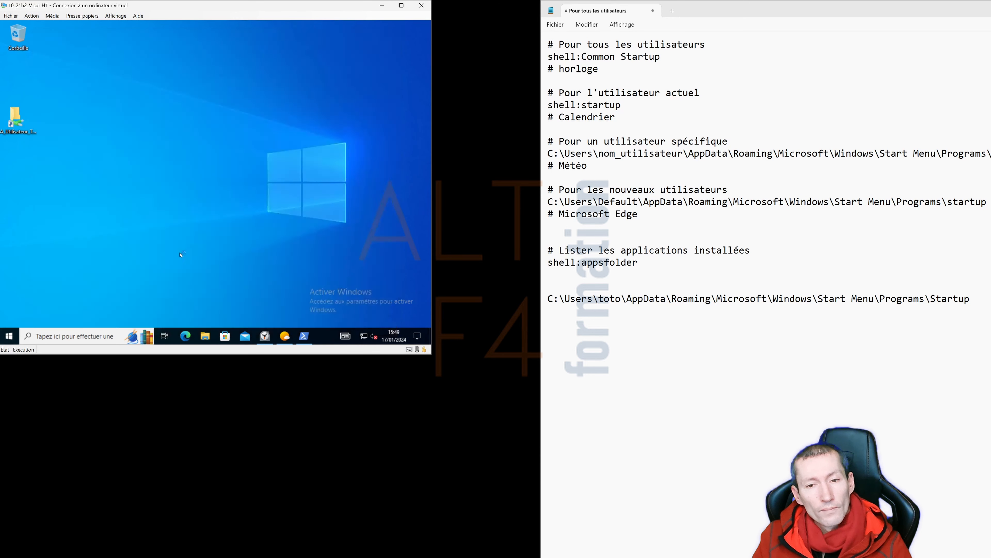
pyautogui.press('Return')
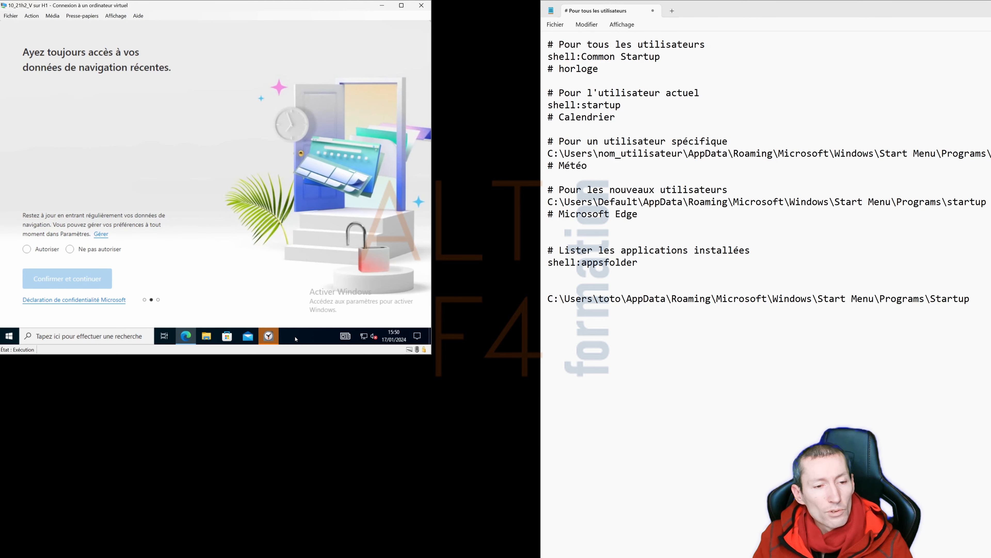
# - Sign out of the current user from the Start button's context menu
pyautogui.rightClick(13, 343)
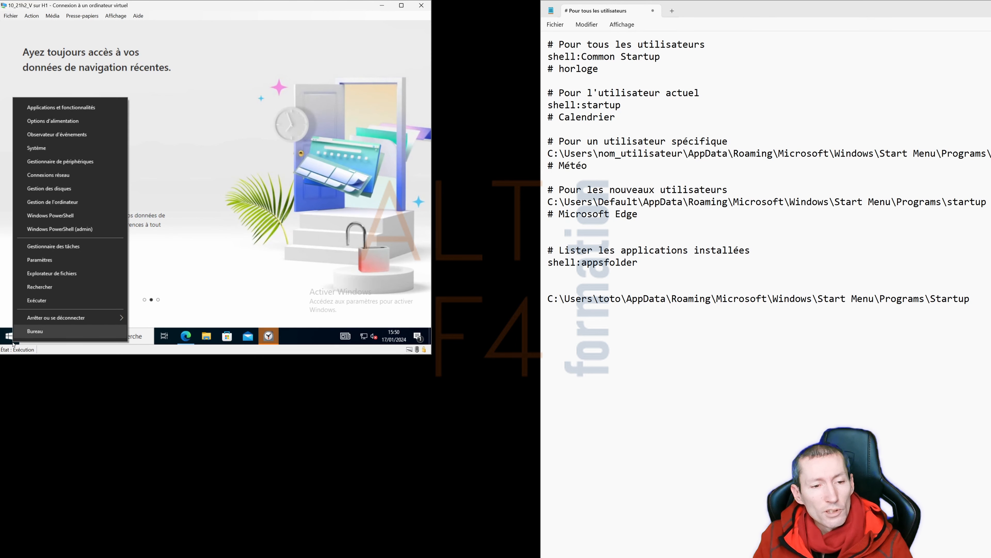
pyautogui.moveTo(109, 319)
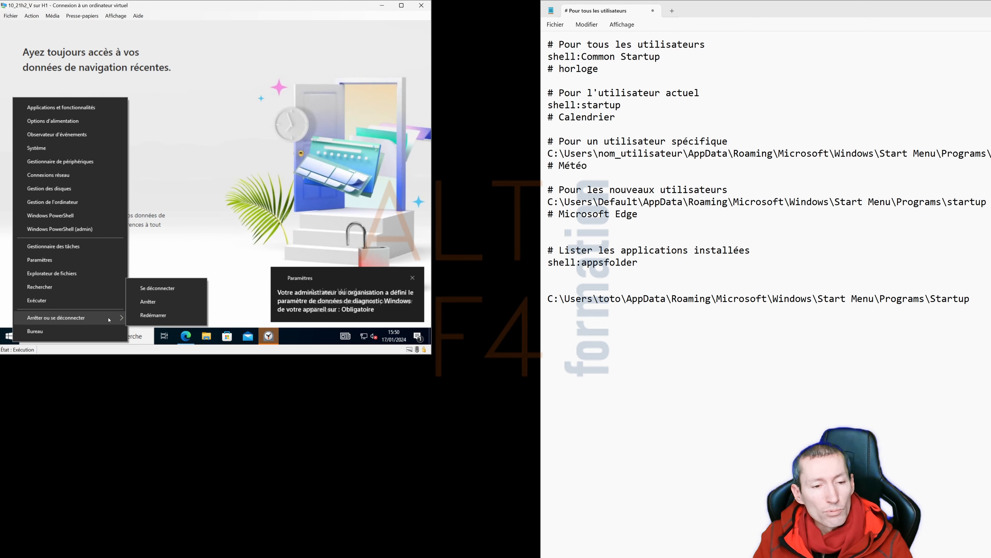
pyautogui.click(148, 292)
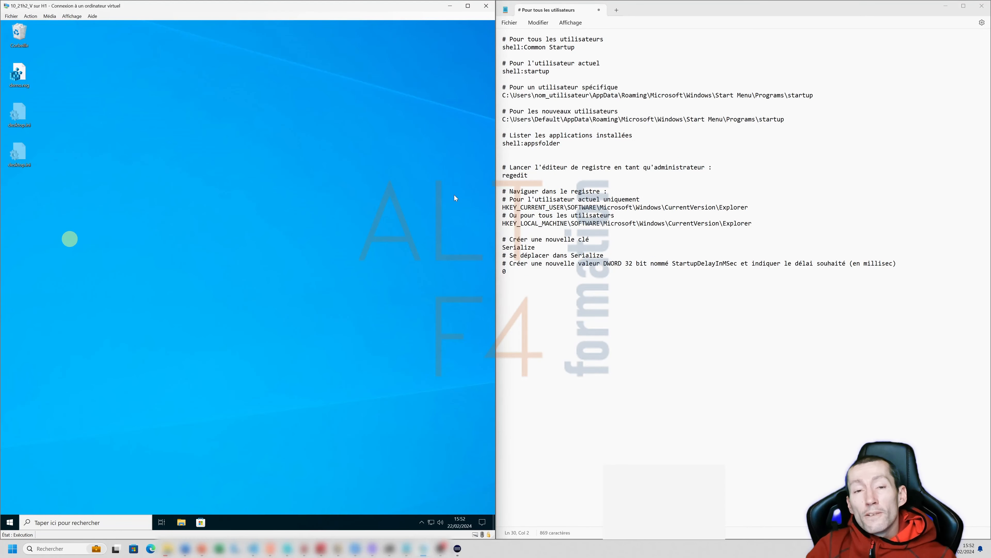
# - Launch regedit and approve running it as administrator
pyautogui.click(78, 522)
pyautogui.write('regedit')
pyautogui.press('Return')
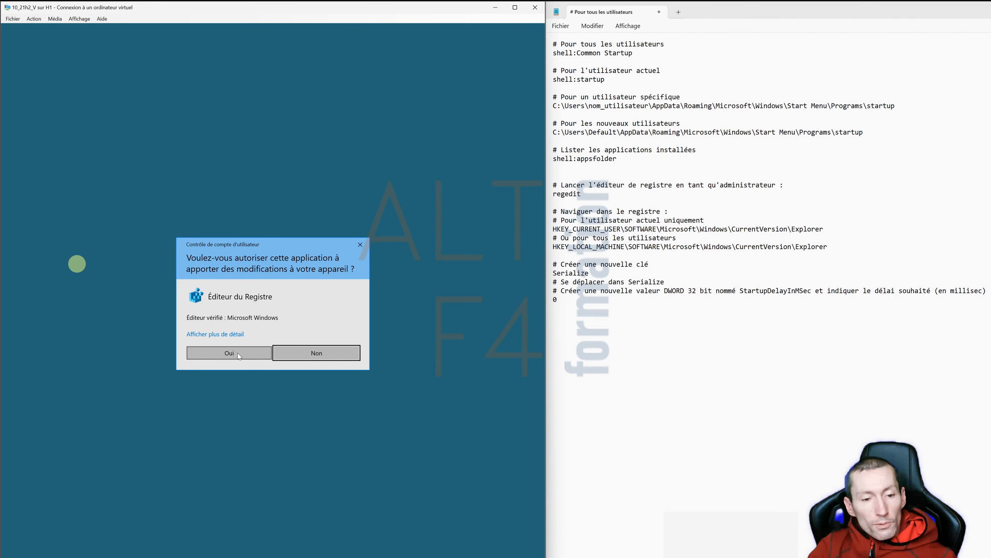
pyautogui.click(238, 352)
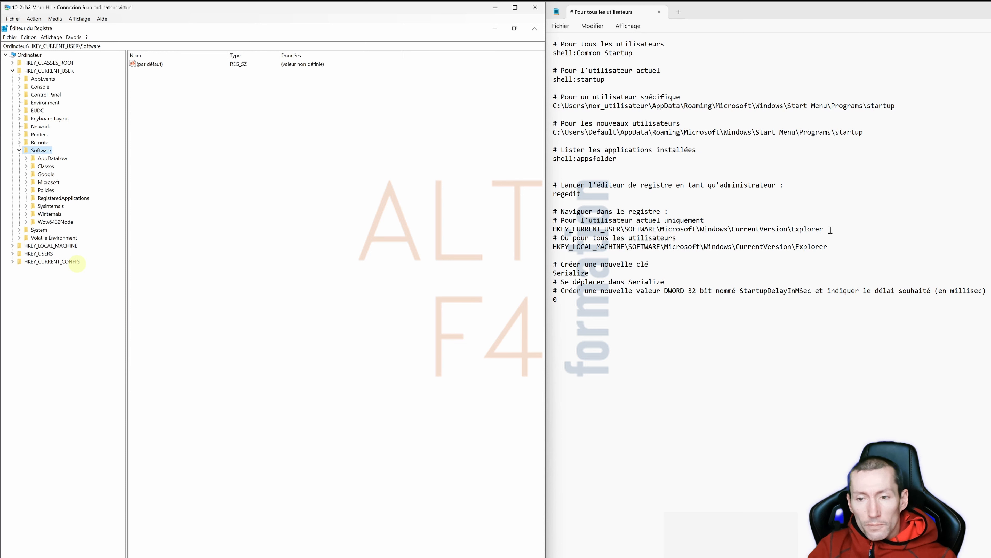
# - Copy the HKCU CurrentVersion\Explorer path from the notes into the Registry Editor address bar
pyautogui.moveTo(830, 230); pyautogui.dragTo(554, 232)
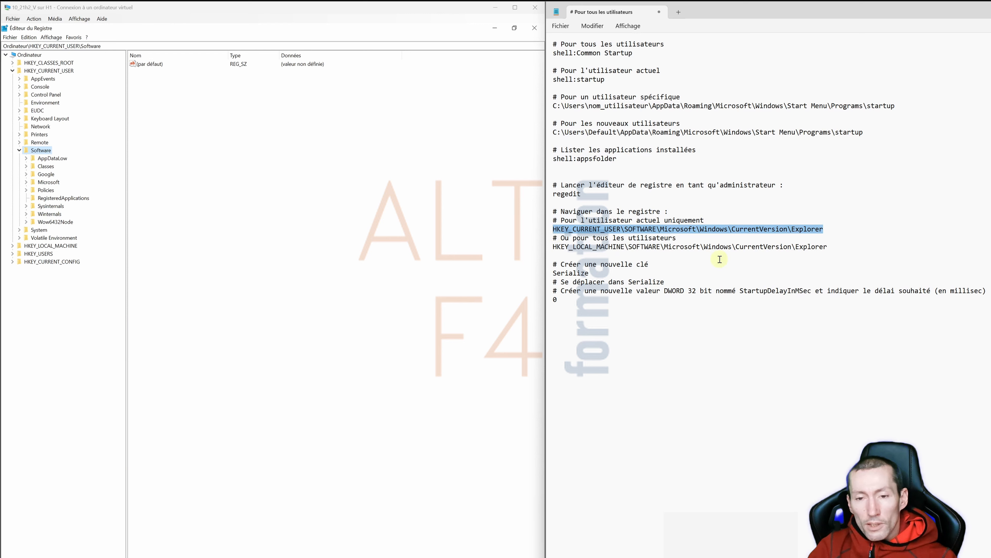
pyautogui.moveTo(827, 247); pyautogui.dragTo(554, 247)
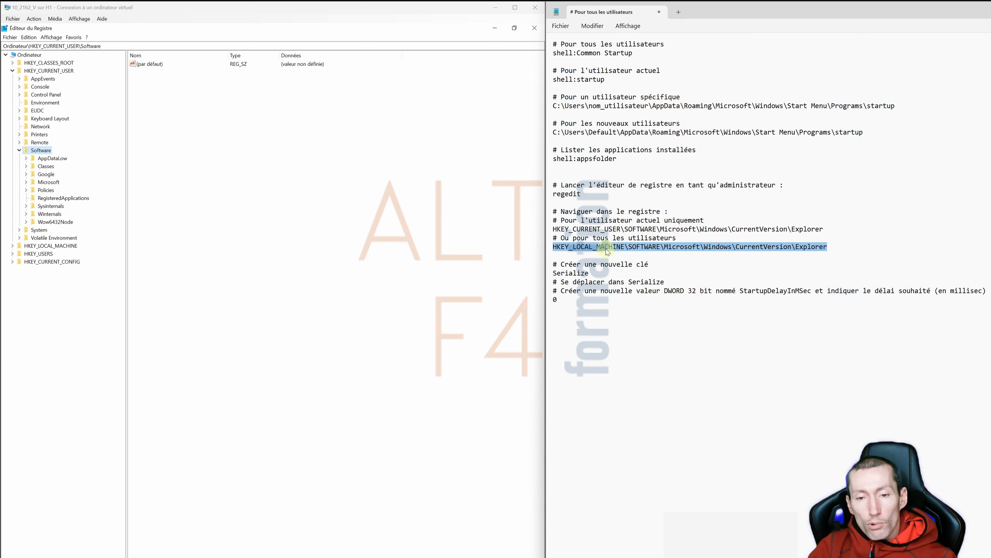
pyautogui.click(788, 246)
pyautogui.moveTo(823, 230); pyautogui.dragTo(553, 230)
pyautogui.hotkey('ctrl', 'c')
pyautogui.moveTo(101, 46); pyautogui.dragTo(30, 46)
pyautogui.hotkey('ctrl', 'v')
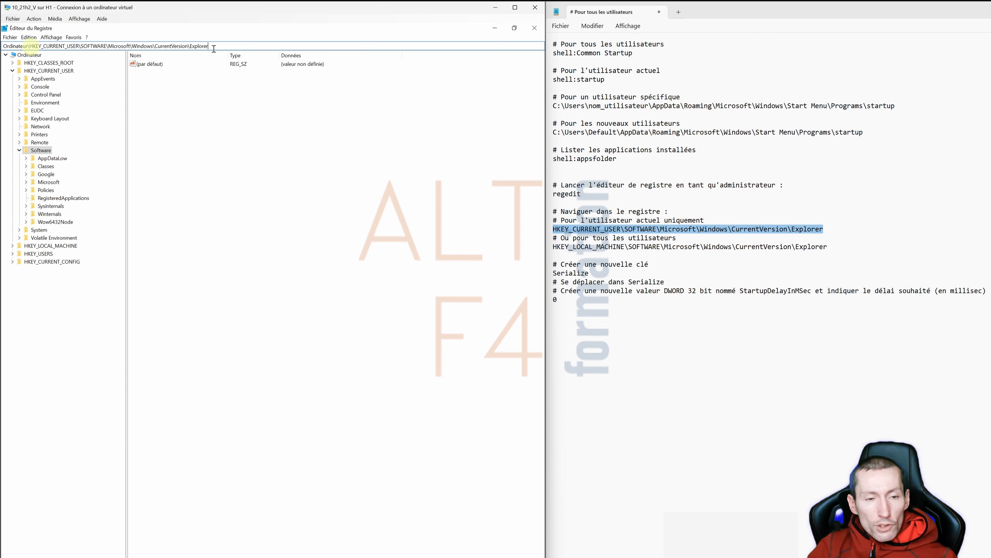
# - Go to the Explorer key and create a new key named Serialize under it
pyautogui.press('Return')
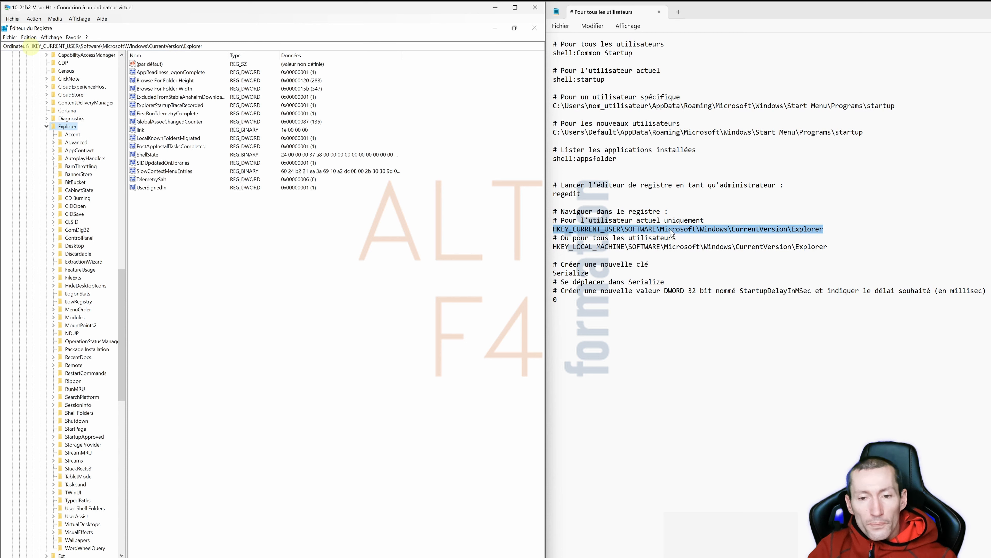
pyautogui.moveTo(604, 273); pyautogui.dragTo(549, 276)
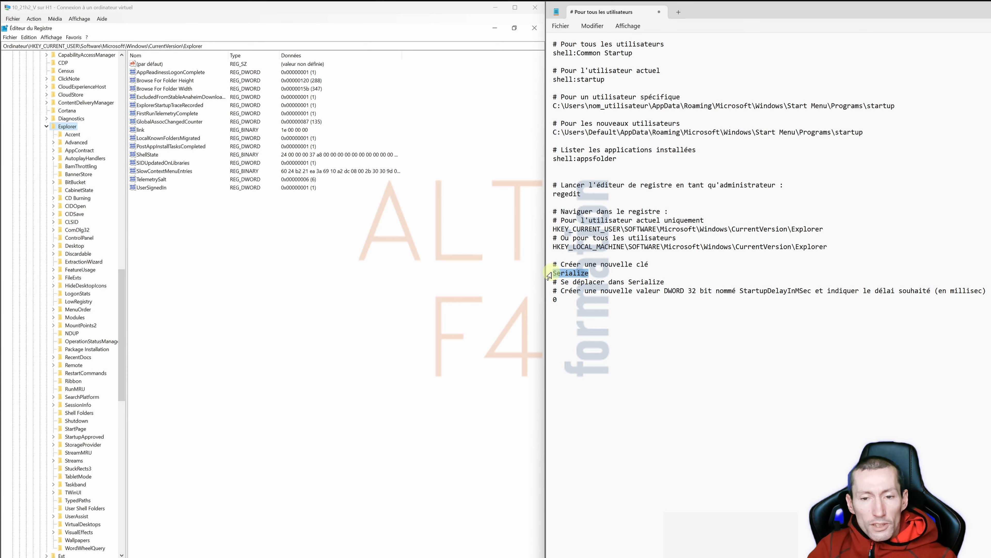
pyautogui.hotkey('ctrl', 'c')
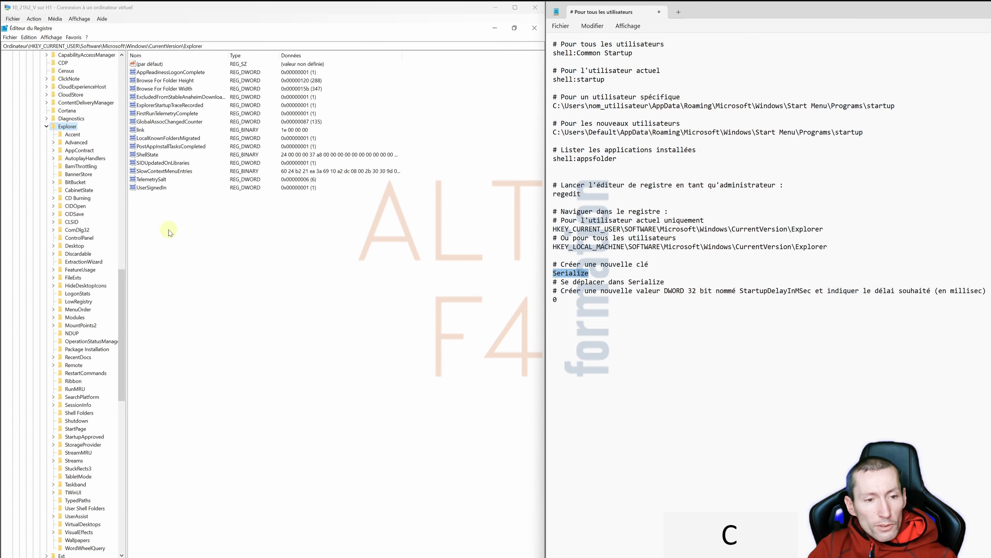
pyautogui.rightClick(169, 232)
pyautogui.click(191, 235)
pyautogui.click(239, 236)
pyautogui.hotkey('ctrl', 'v')
pyautogui.press('Return')
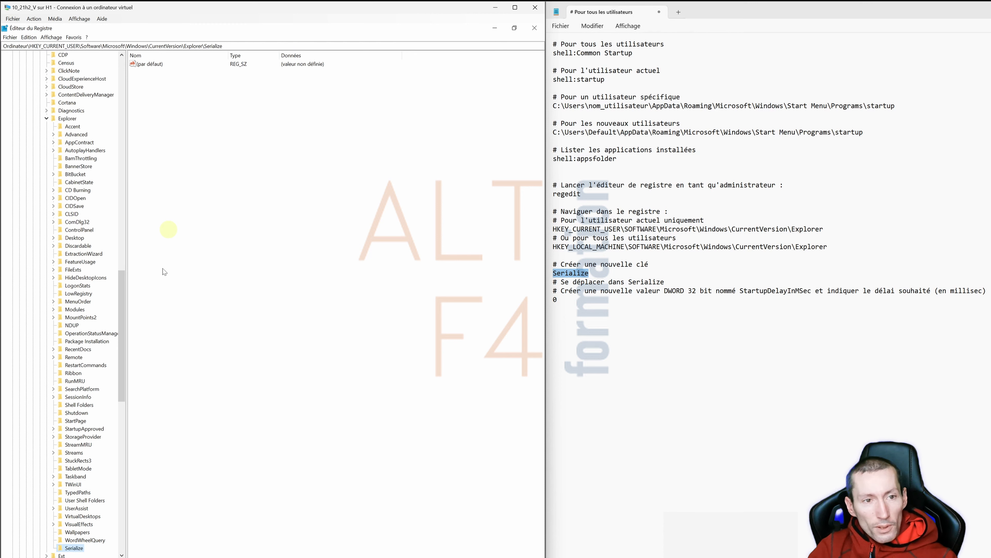
# - Copy the name StartupDelayInMSec from the notes and open the new-item menu inside Serialize
pyautogui.doubleClick(775, 290)
pyautogui.hotkey('ctrl', 'c')
pyautogui.rightClick(163, 106)
pyautogui.moveTo(188, 110)
# - Create a 32-bit DWORD named StartupDelayInMSec in Serialize, keeping its data at 0
pyautogui.click(240, 139)
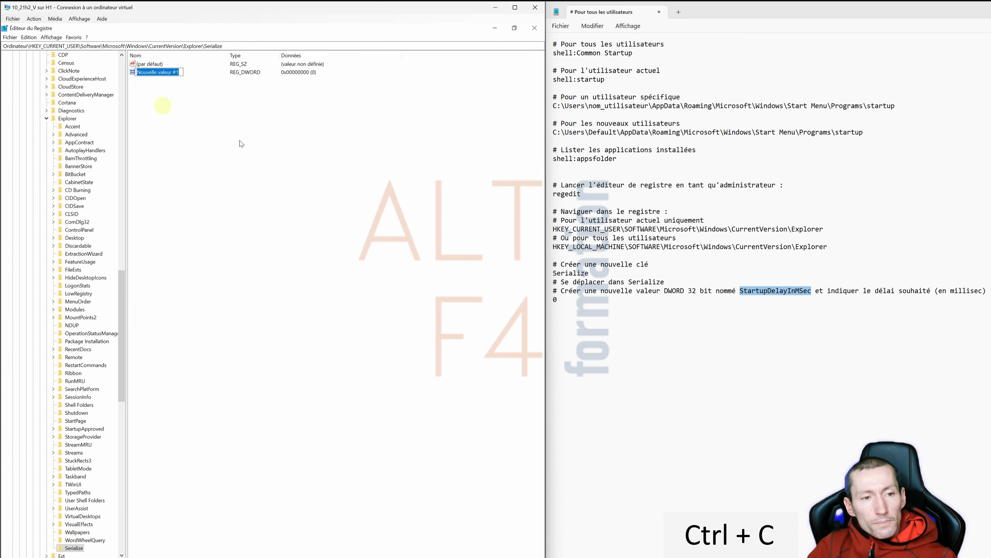
pyautogui.hotkey('ctrl', 'v')
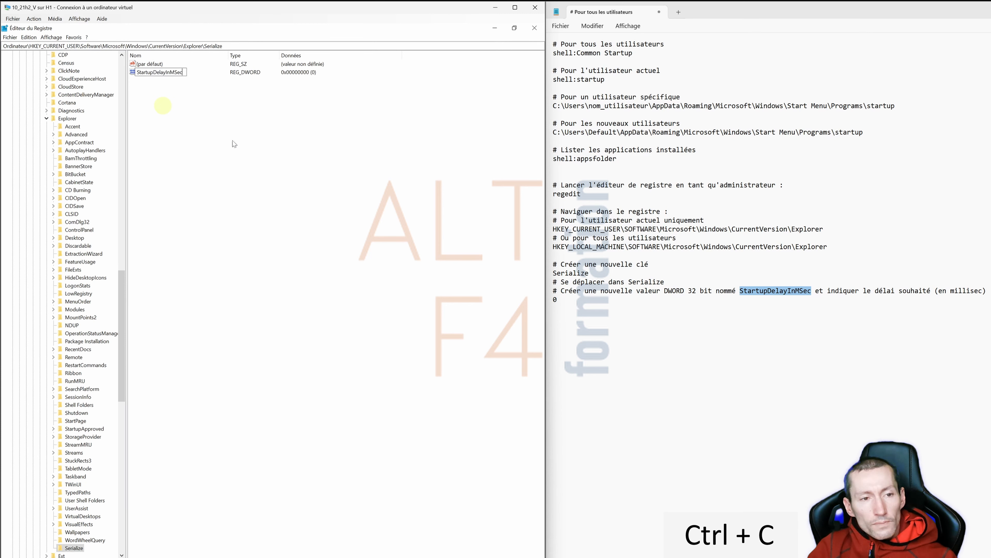
pyautogui.press('Return')
pyautogui.doubleClick(159, 72)
pyautogui.moveTo(98, 67); pyautogui.dragTo(244, 105)
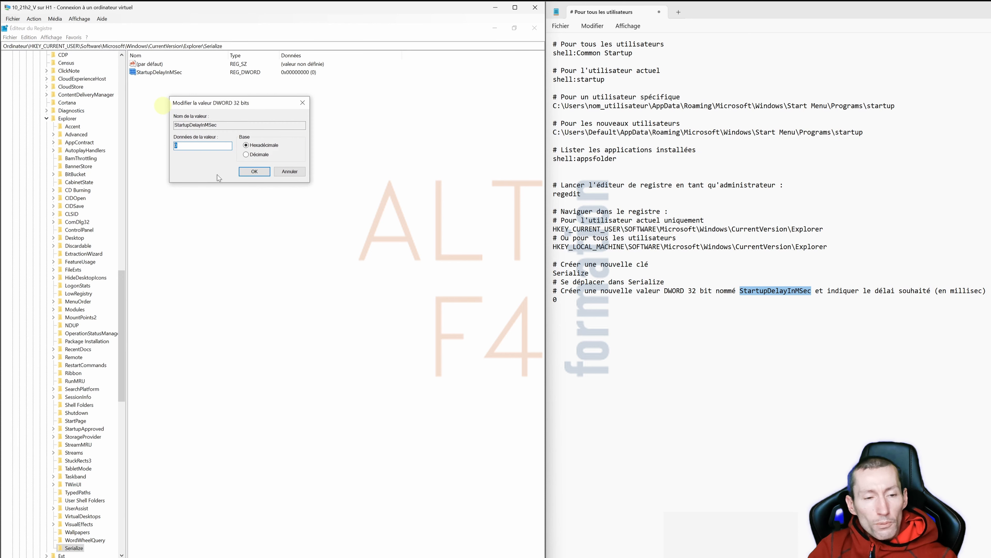
pyautogui.click(251, 173)
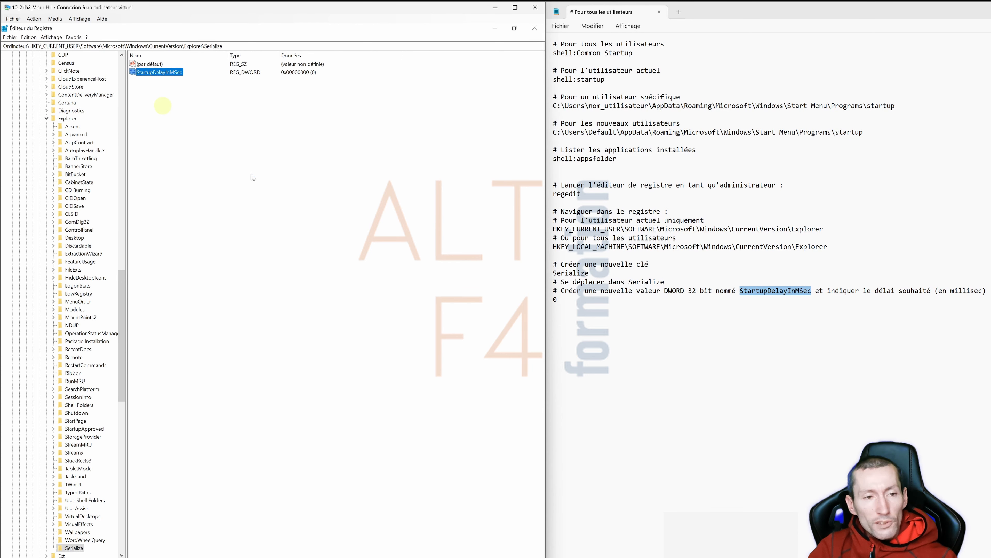
# - Close Registry Editor and bring up the sign-out options
pyautogui.click(535, 28)
pyautogui.rightClick(7, 553)
pyautogui.moveTo(78, 537)
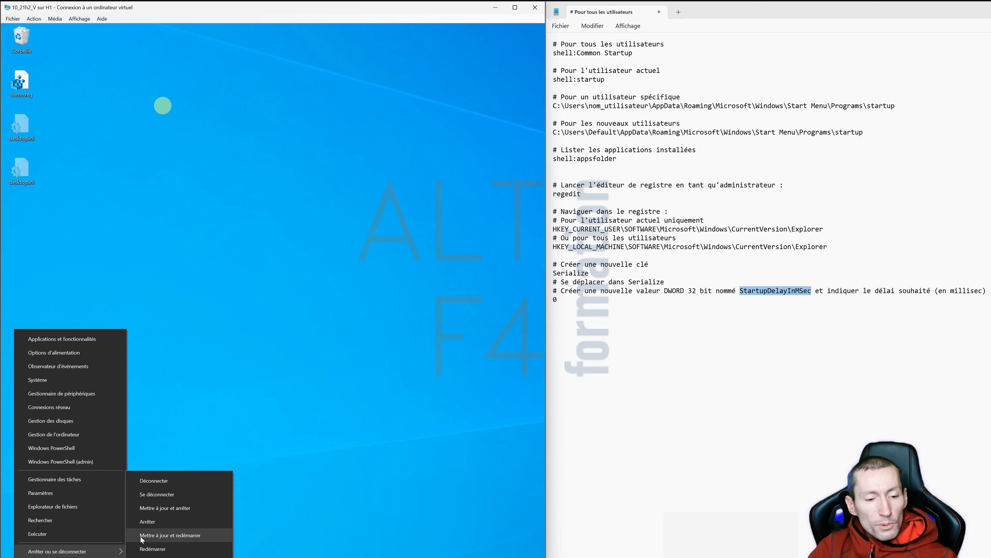
# - Sign out, sign back in to test the zero startup delay, then minimise Calendar and Clock
pyautogui.click(157, 496)
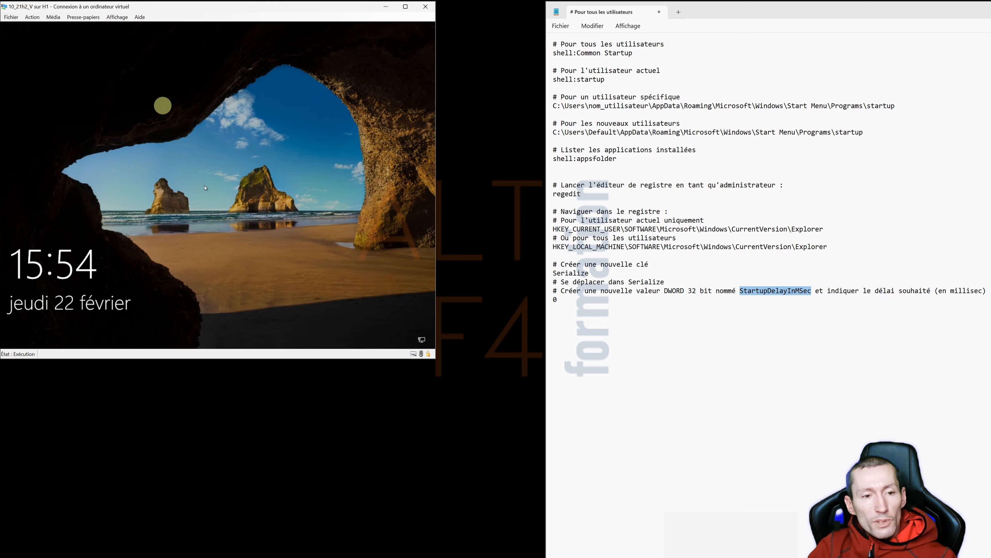
pyautogui.click(172, 180)
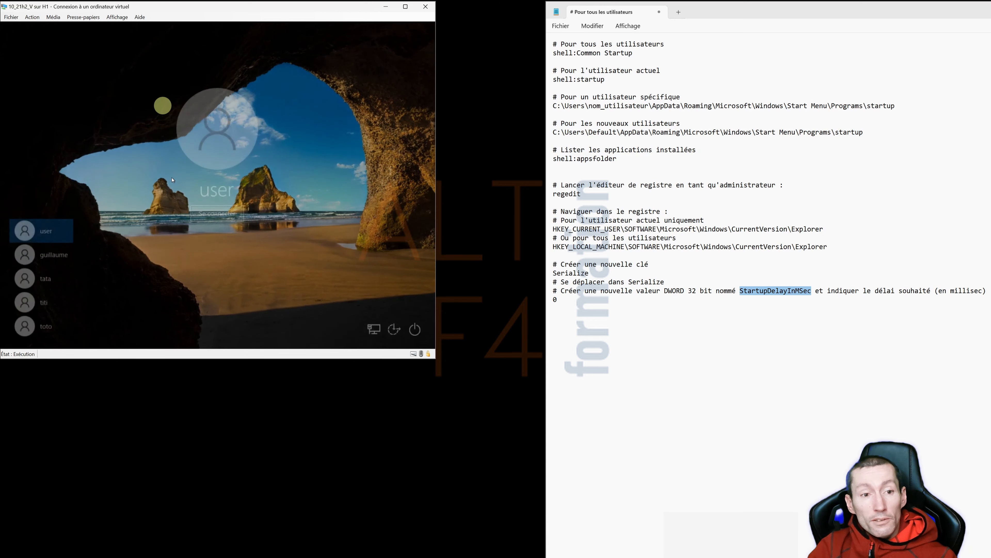
pyautogui.click(220, 215)
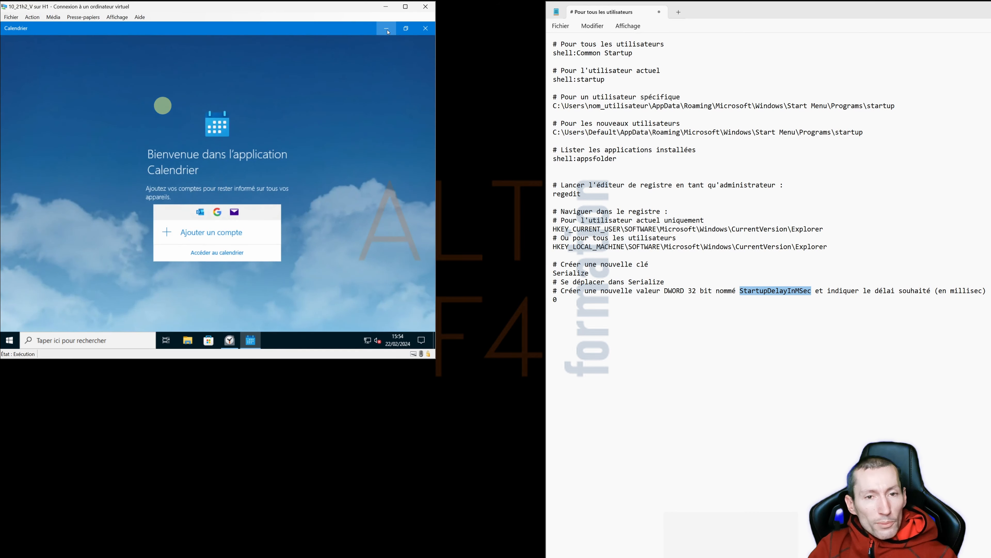
pyautogui.click(387, 30)
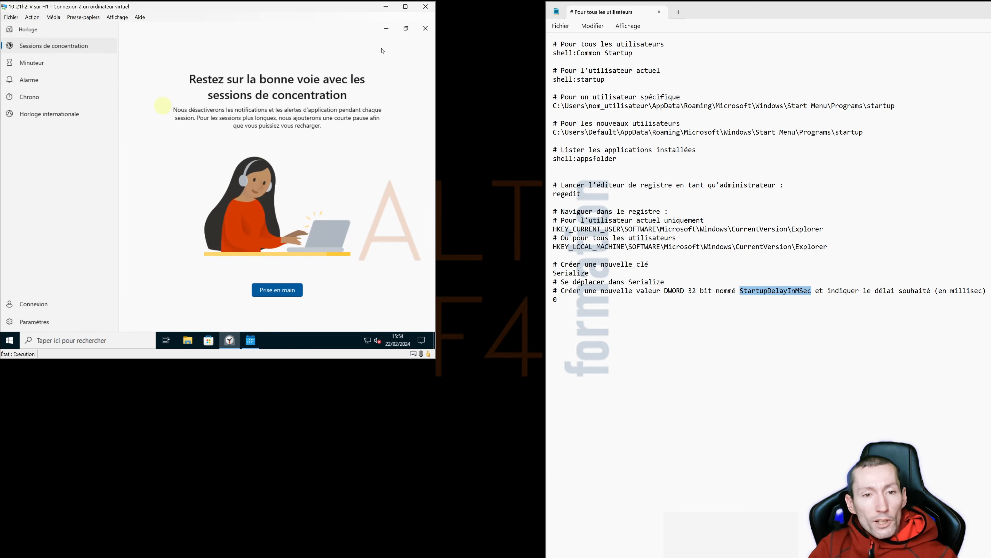
pyautogui.click(387, 30)
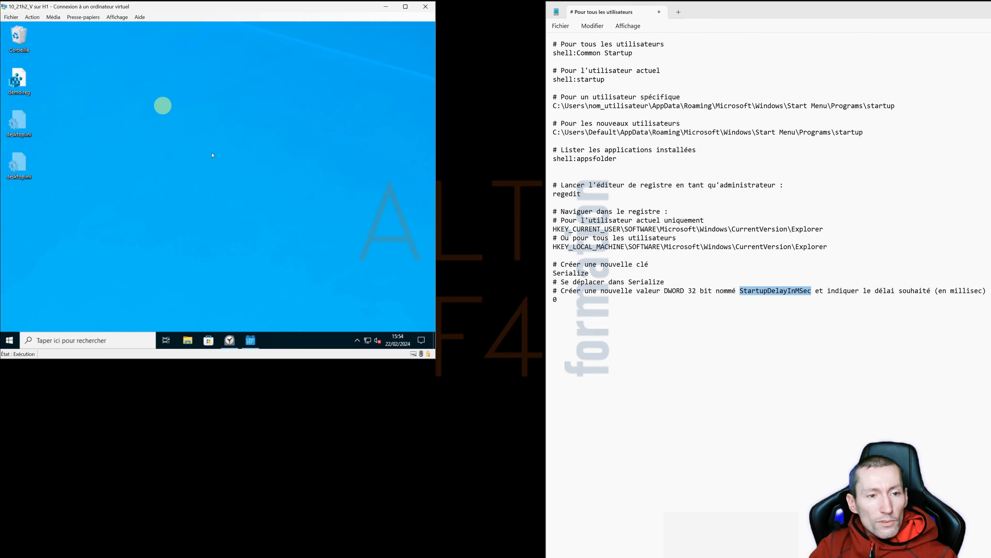